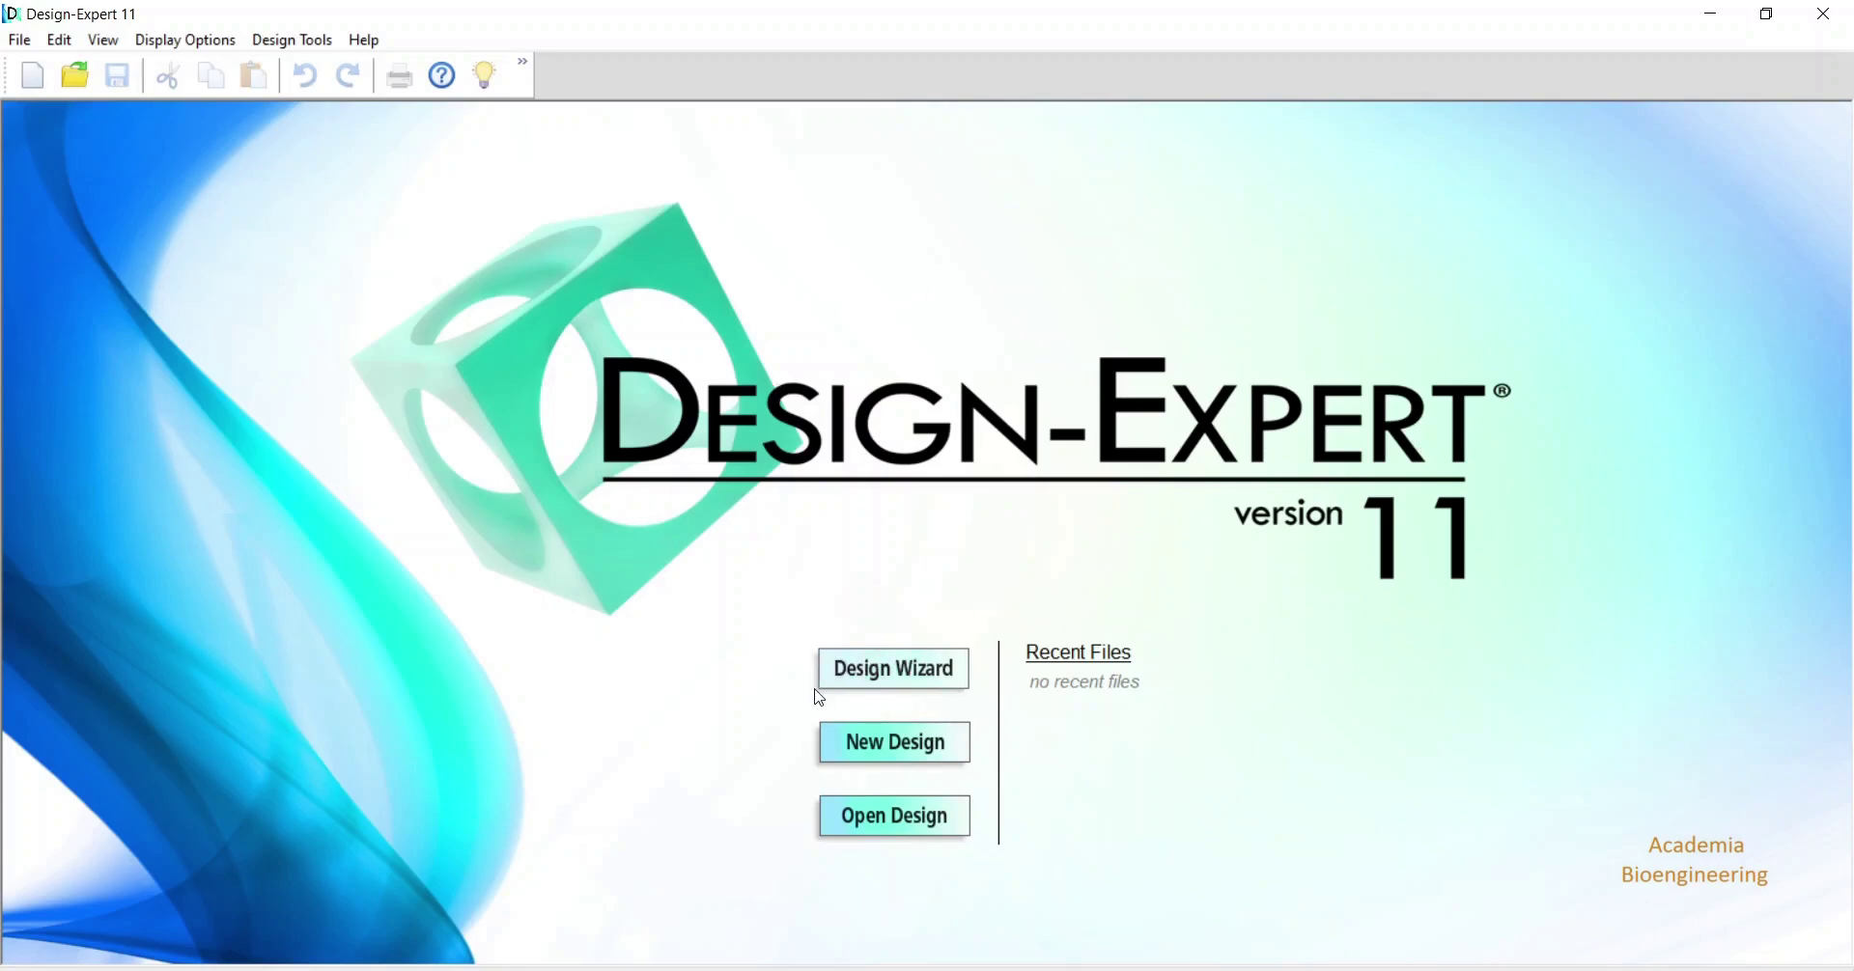
- Start a new Central Composite response surface design with 3 numeric factors (alpha 1.68179, 20 runs)
{"action": "left_click", "coordinate": [884, 751]}
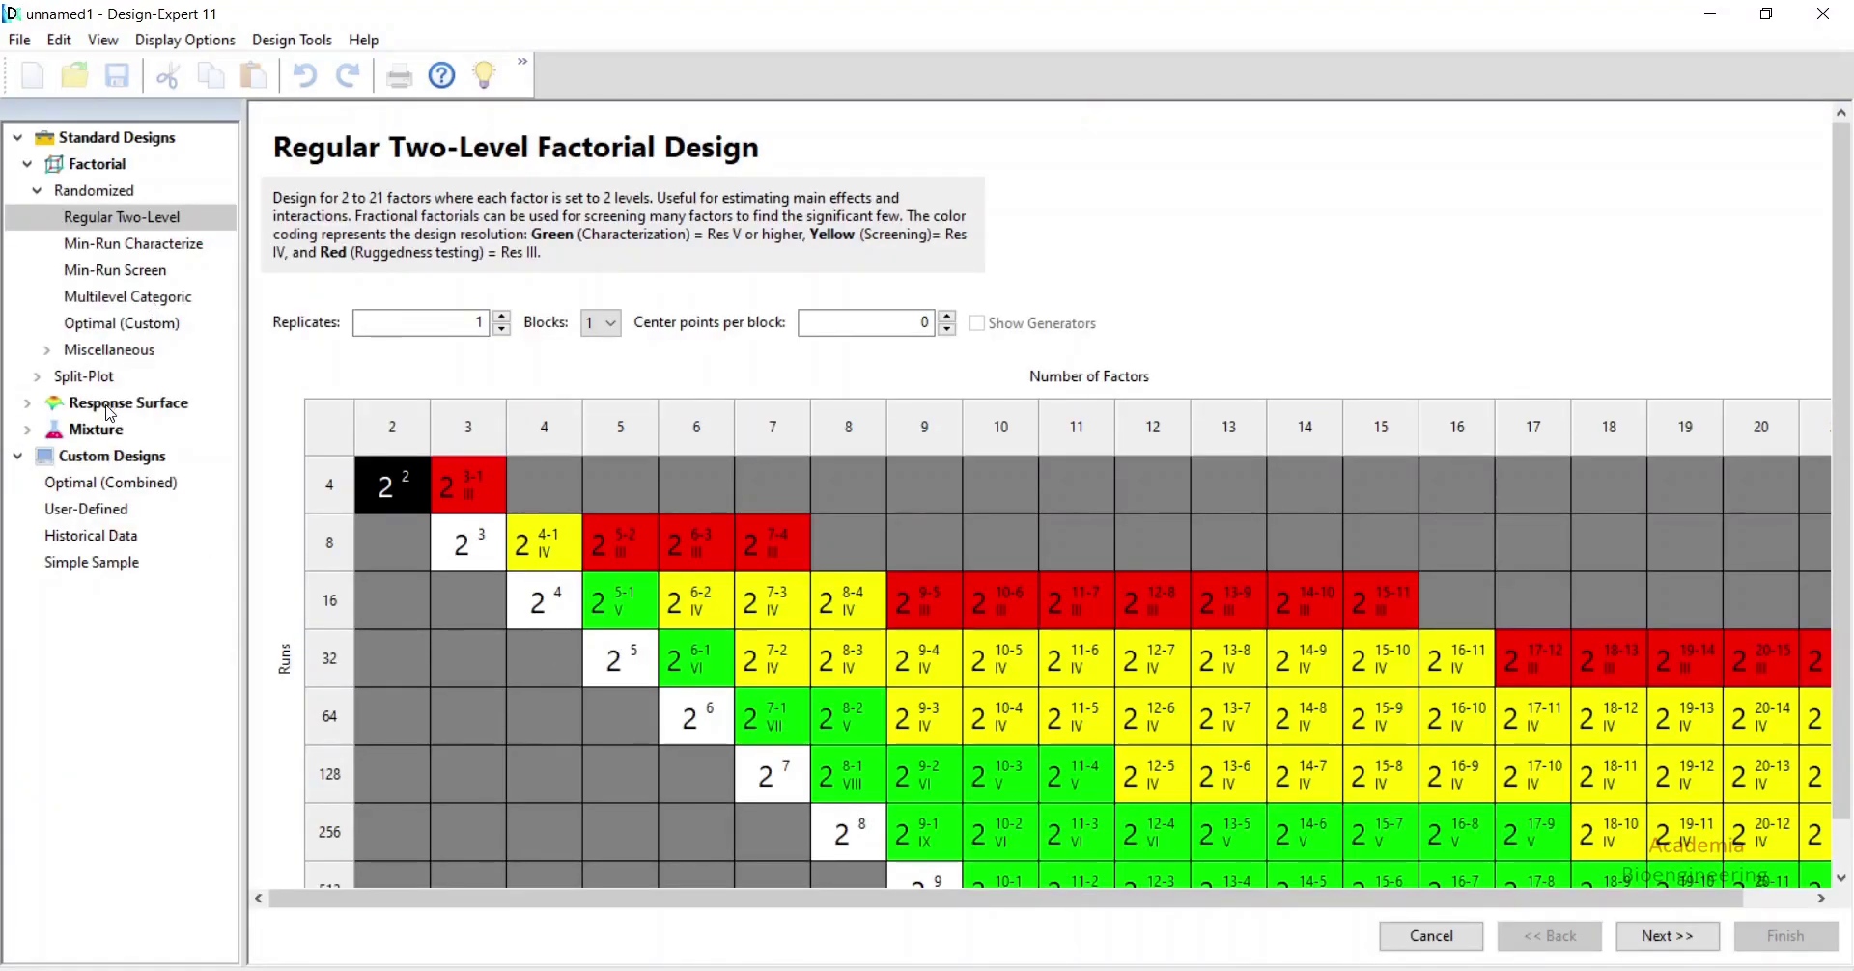
{"action": "left_click", "coordinate": [109, 405]}
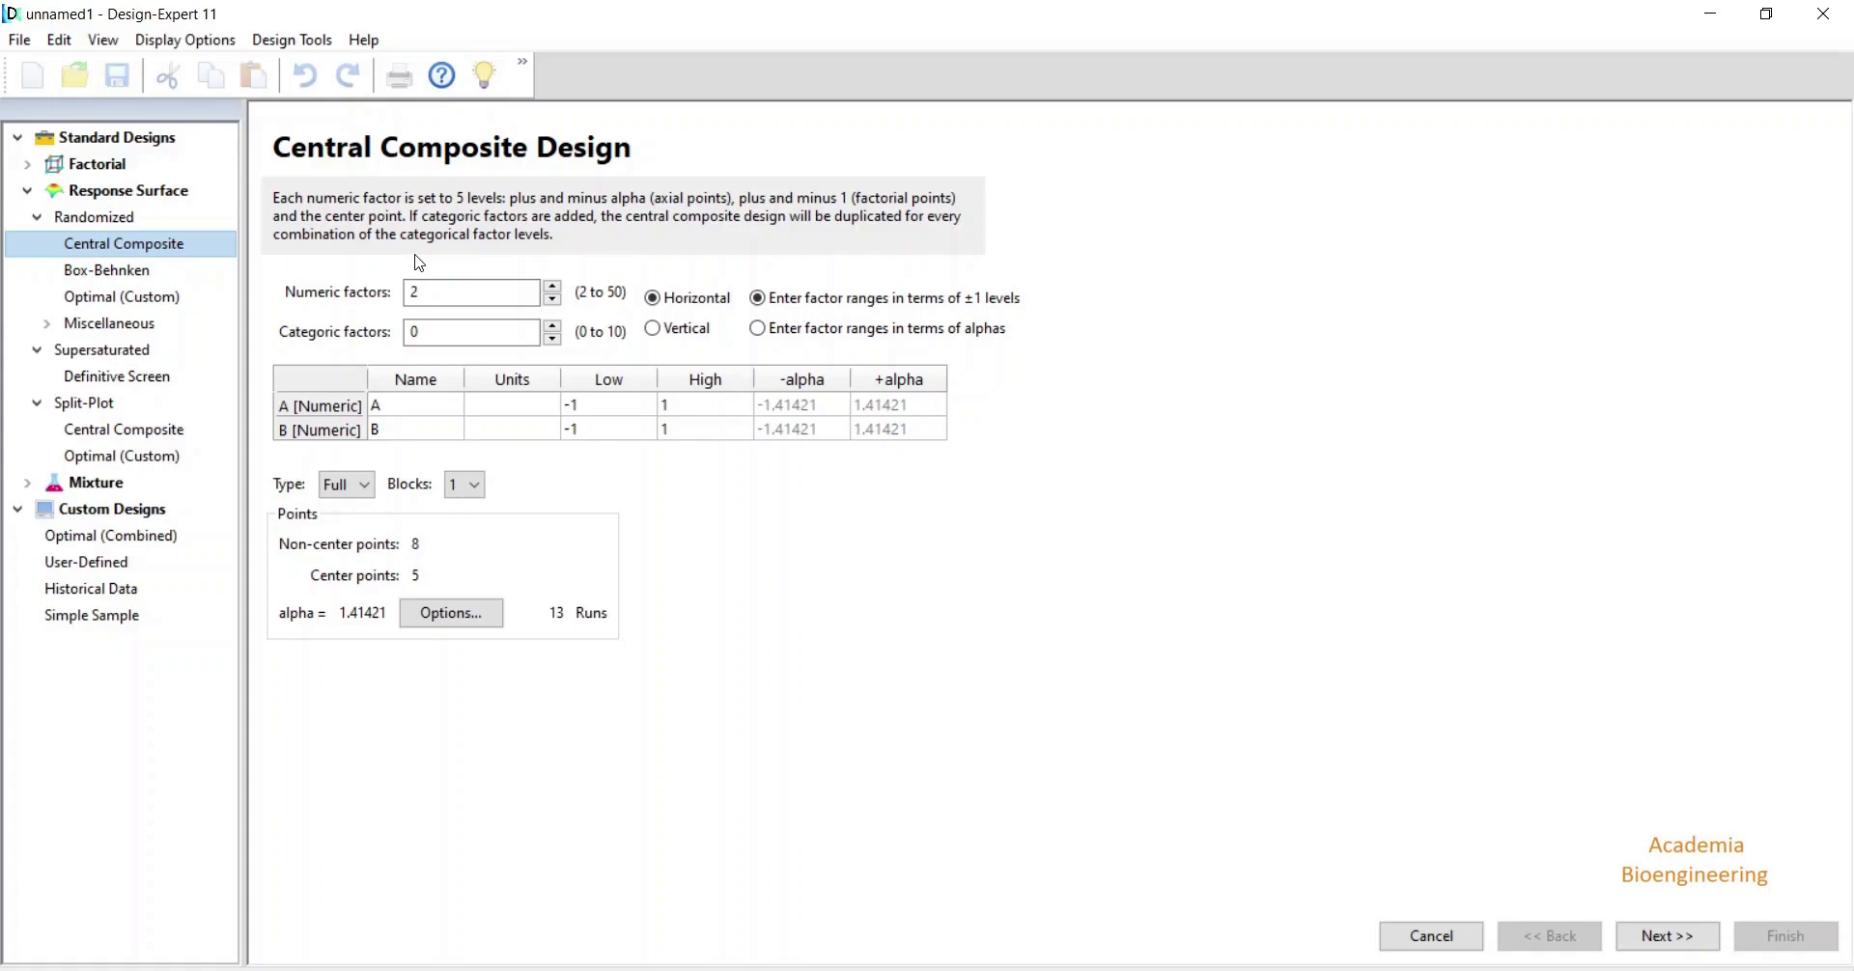
{"action": "left_click", "coordinate": [552, 288]}
{"action": "left_click", "coordinate": [552, 287]}
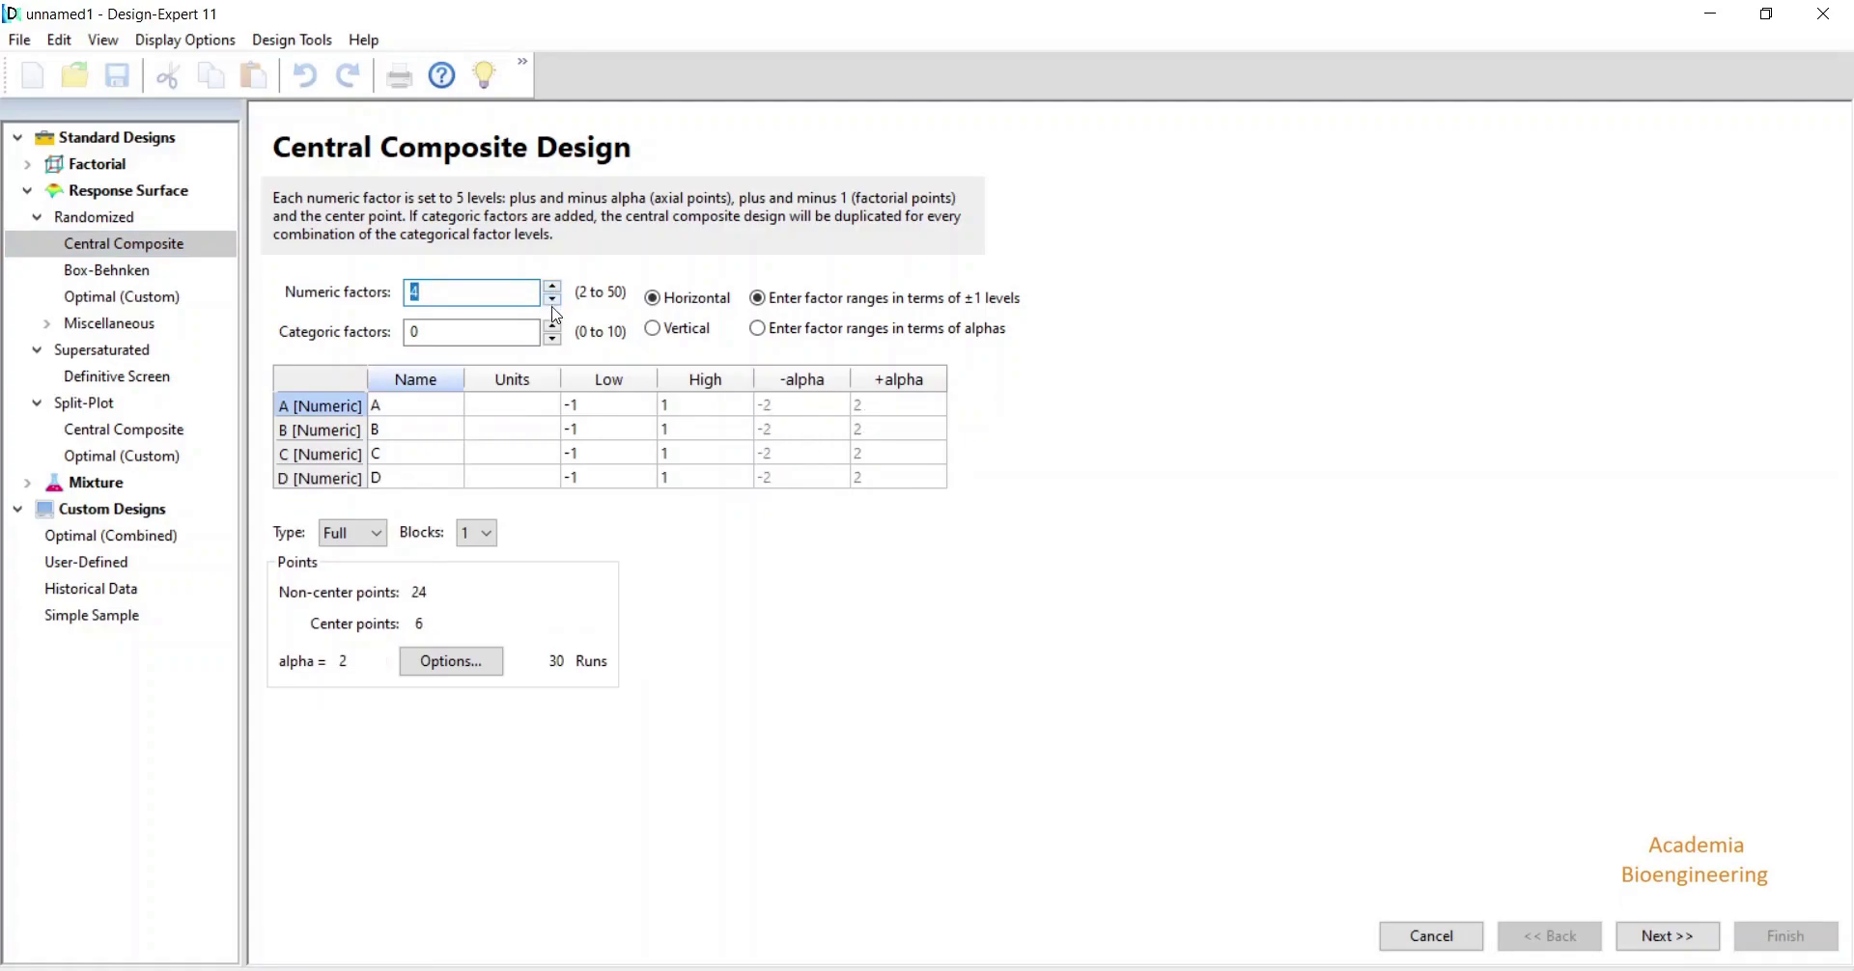
{"action": "left_click", "coordinate": [554, 299]}
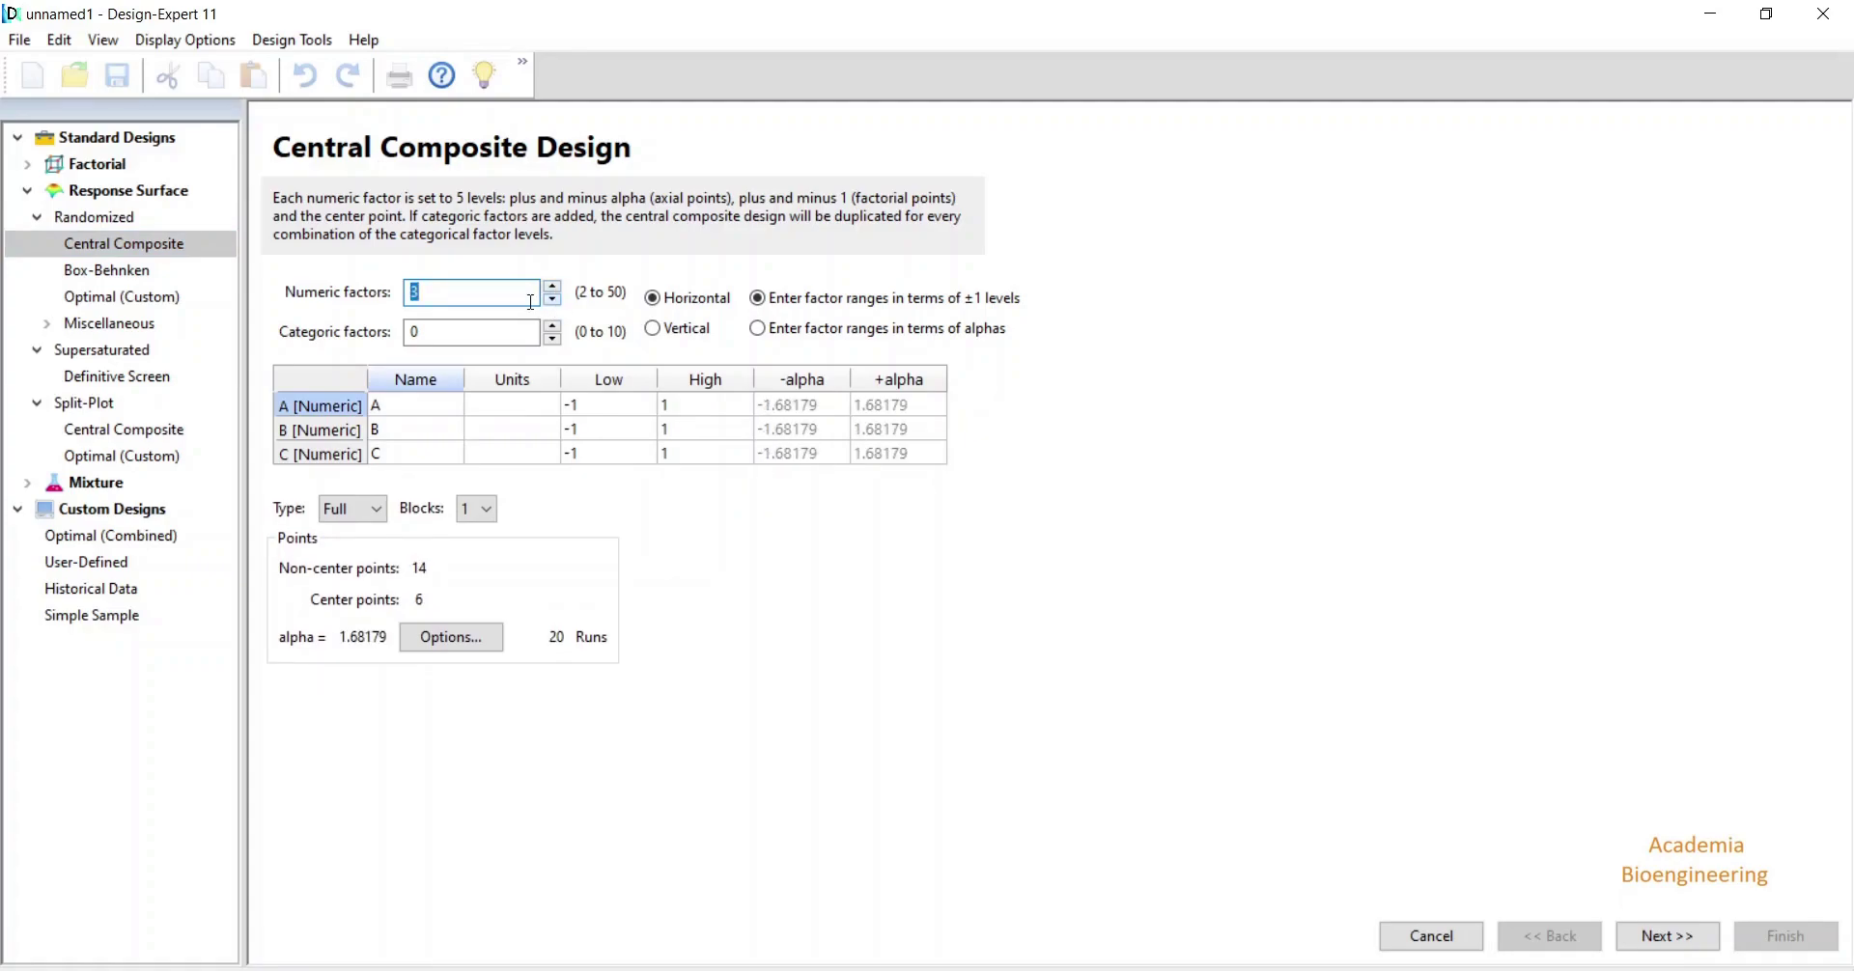
{"action": "left_click", "coordinate": [424, 404]}
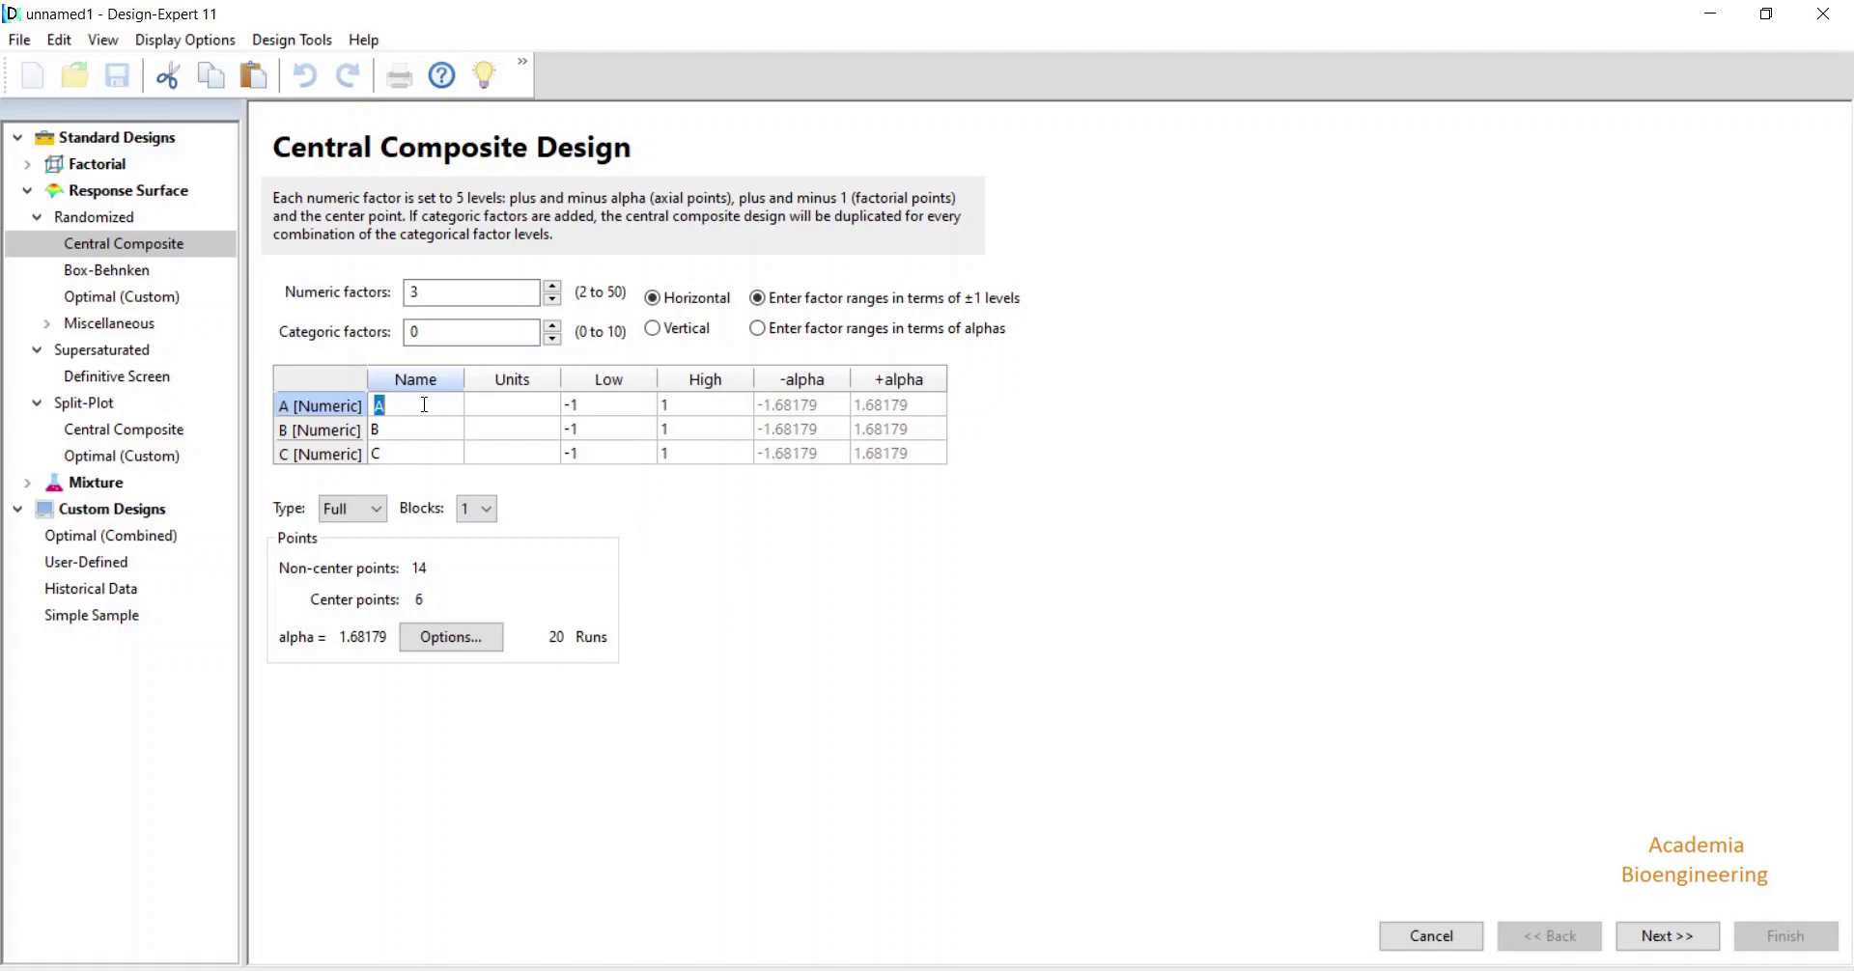
- Name factors A, B and C pH, Temperature and Glucose
{"action": "type", "text": "P"}
{"action": "key", "text": "BackSpace"}
{"action": "type", "text": "pH"}
{"action": "left_click", "coordinate": [399, 439]}
{"action": "type", "text": "Te"}
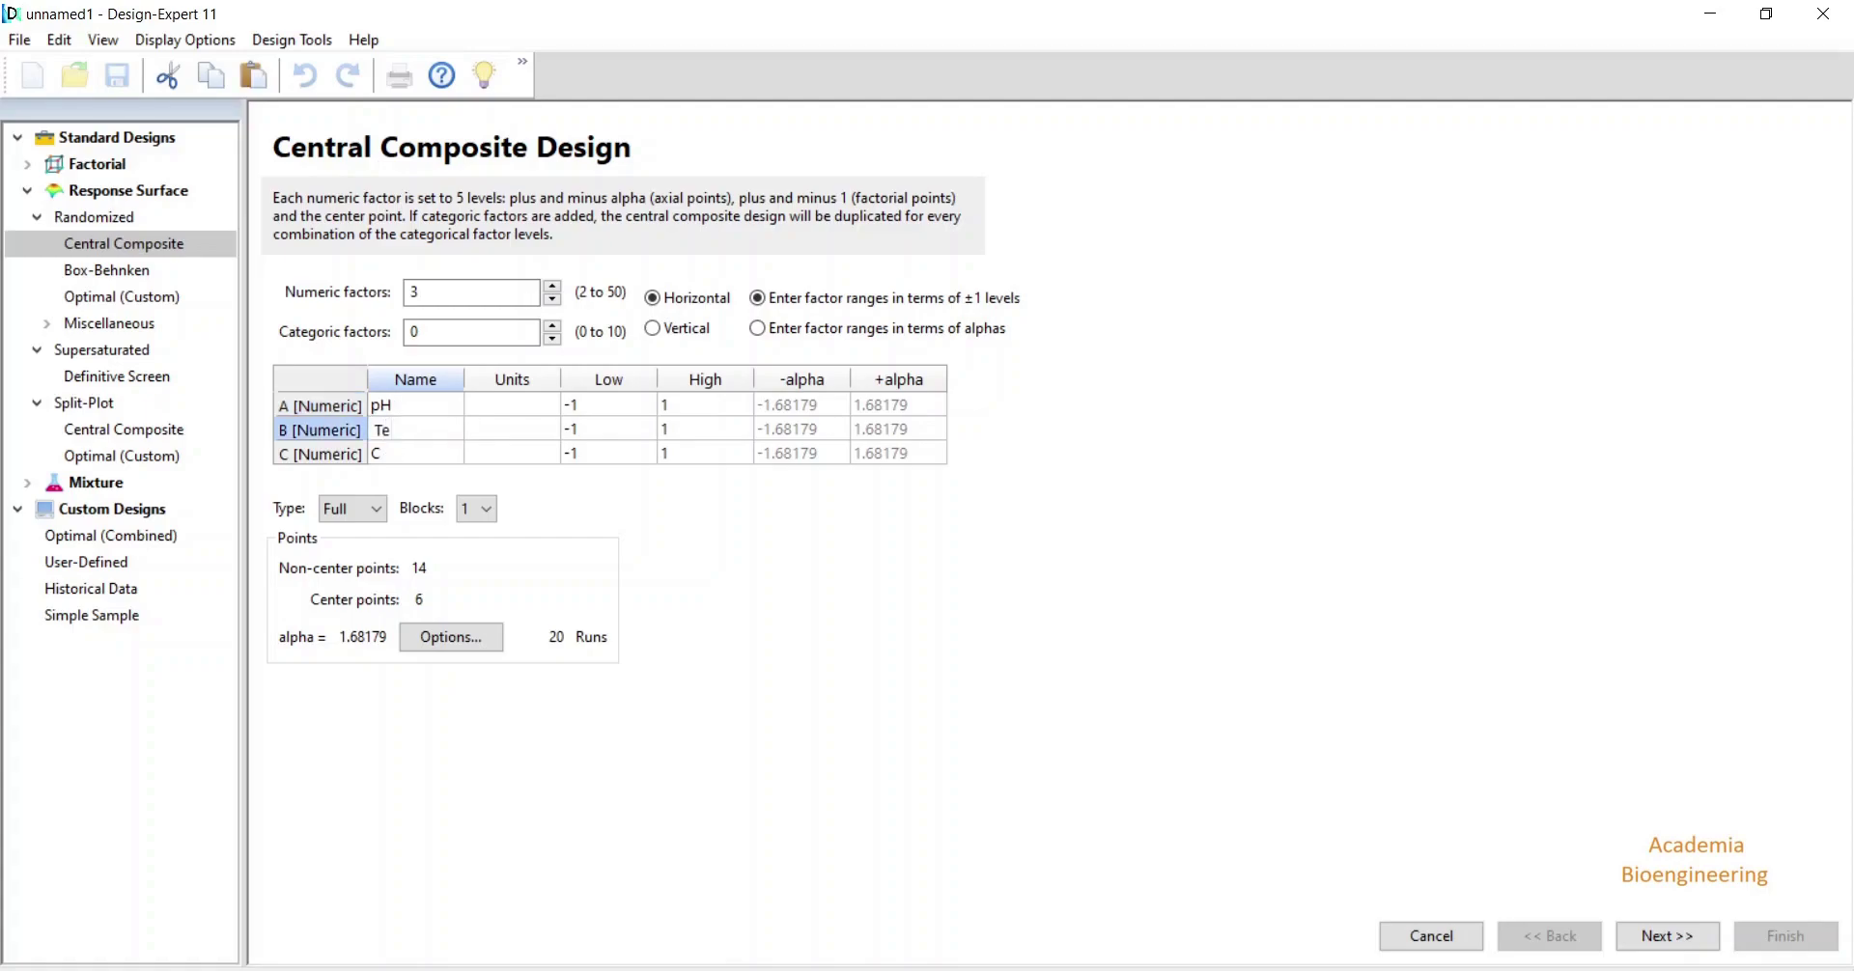
{"action": "type", "text": "mperature"}
{"action": "left_click", "coordinate": [393, 455]}
{"action": "type", "text": "Glucose"}
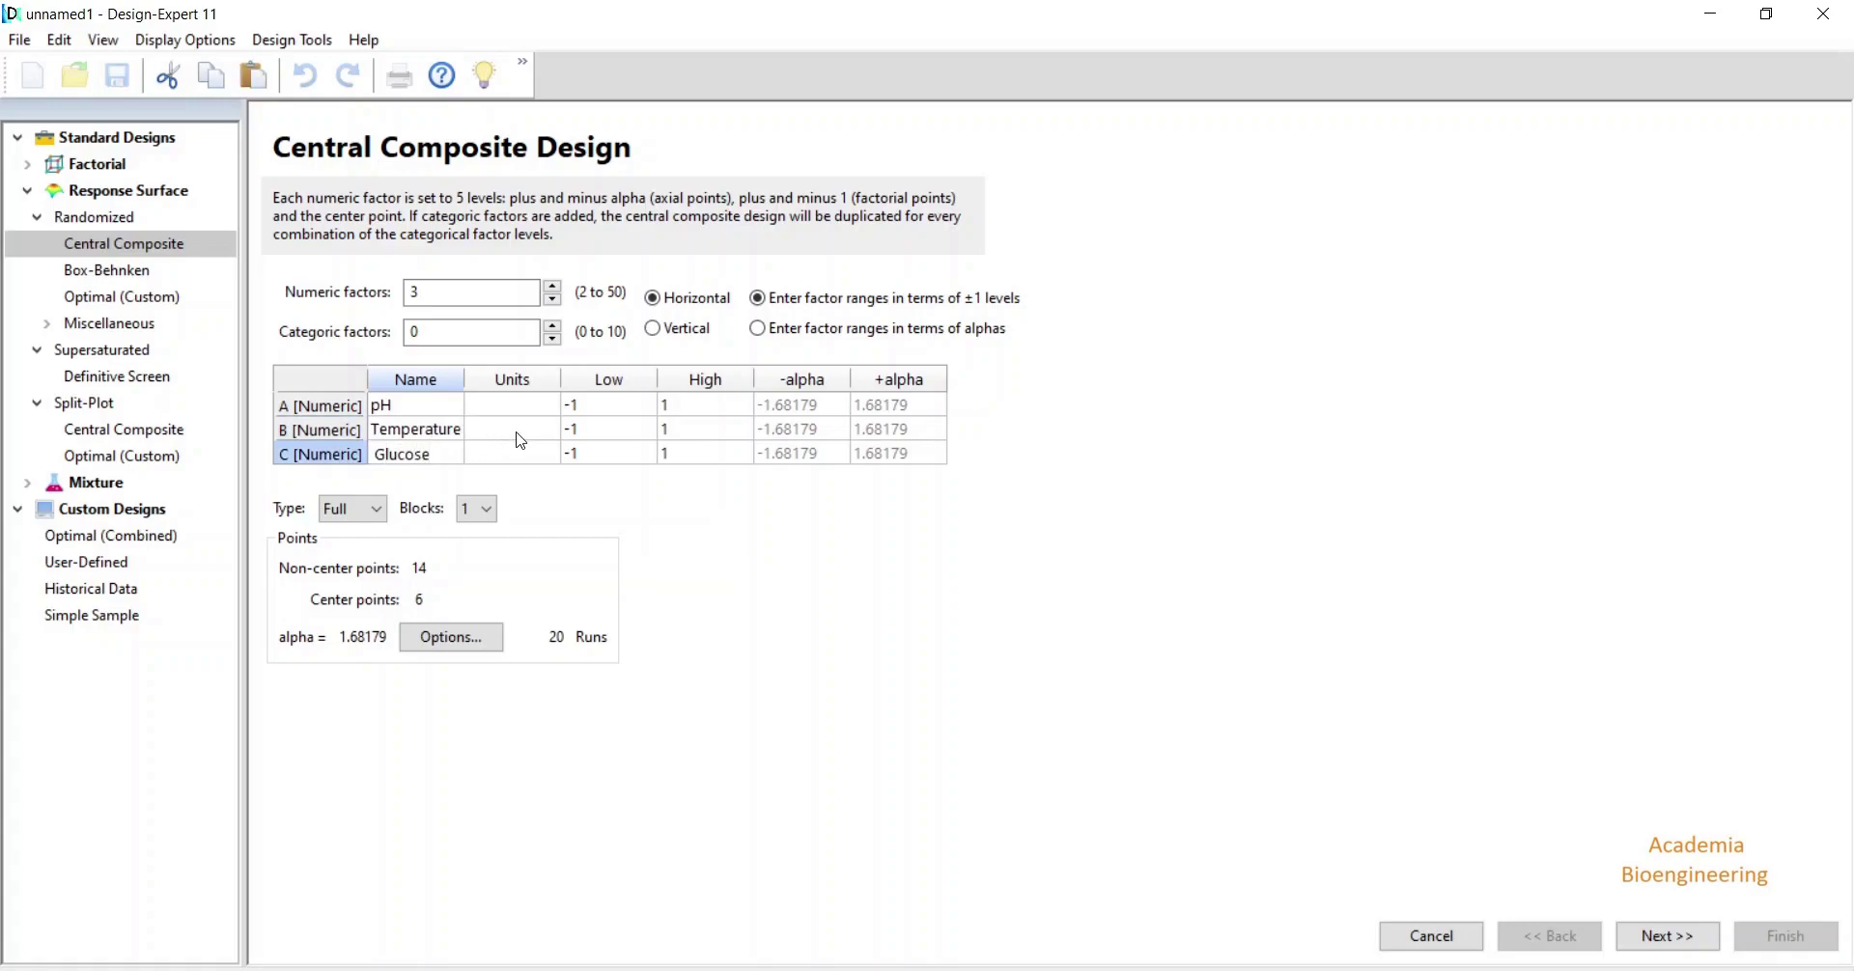
- Give Temperature units C and Glucose units gm/L
{"action": "left_click", "coordinate": [512, 410]}
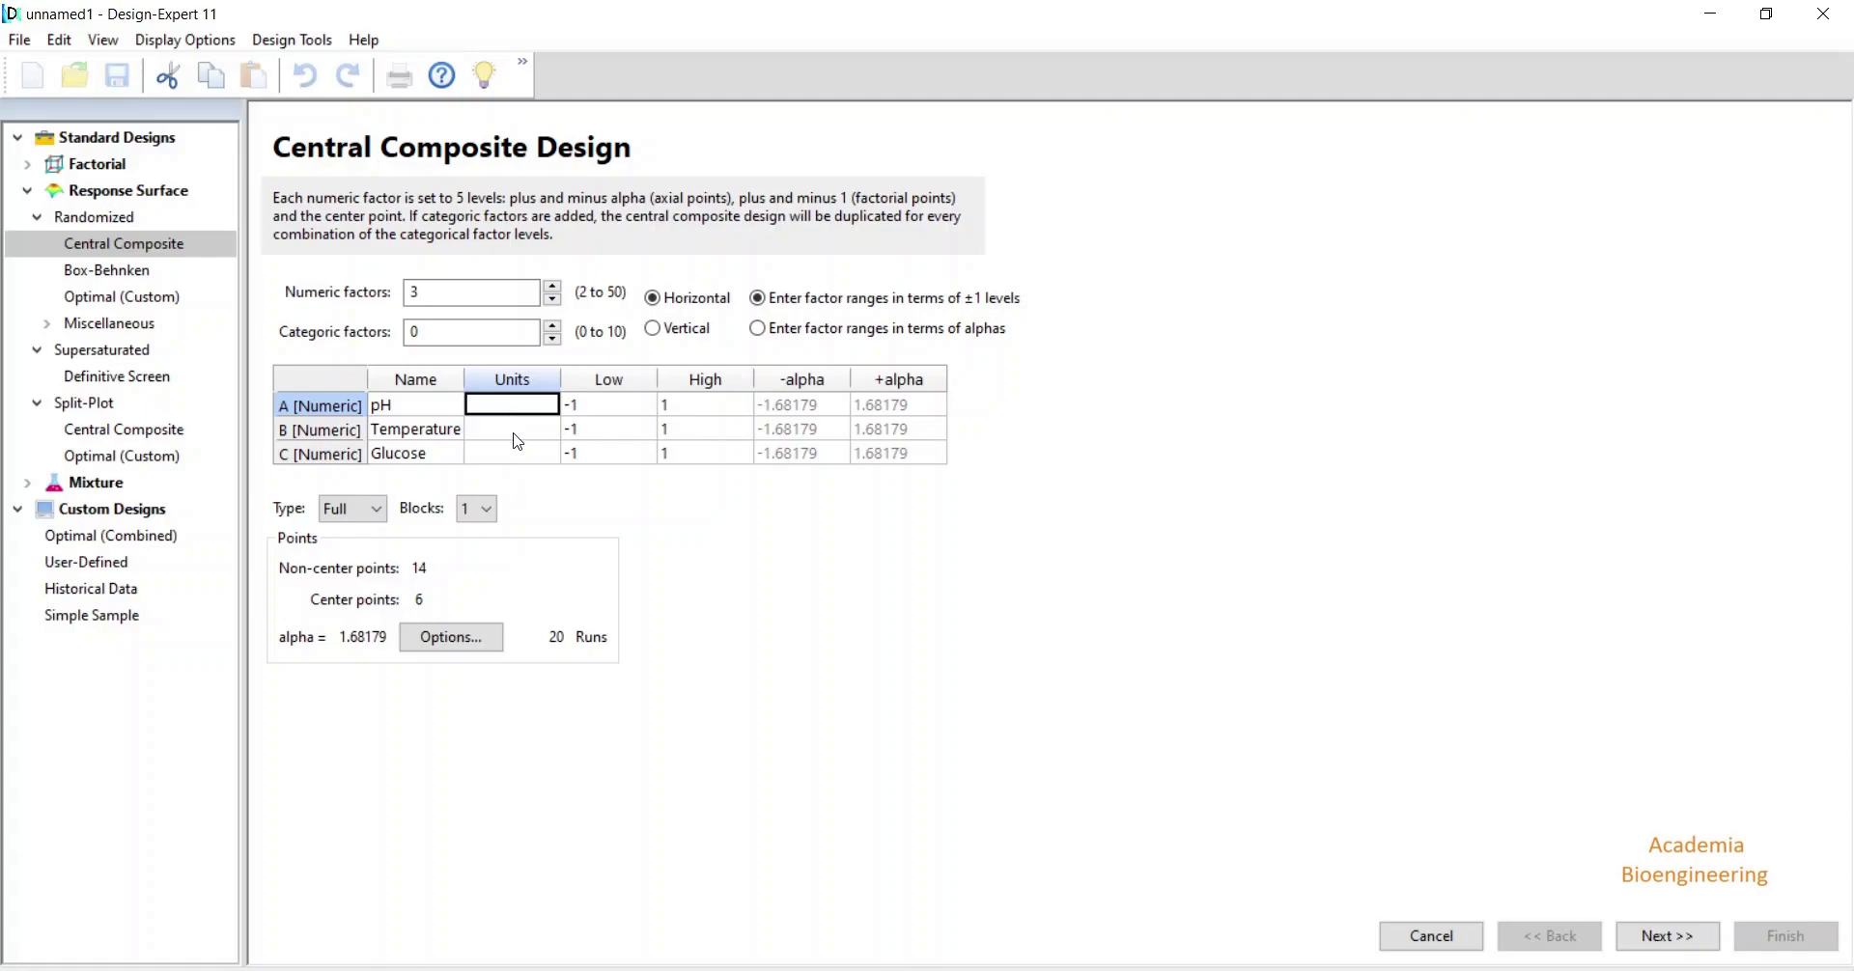
{"action": "left_click", "coordinate": [515, 431]}
{"action": "type", "text": "C"}
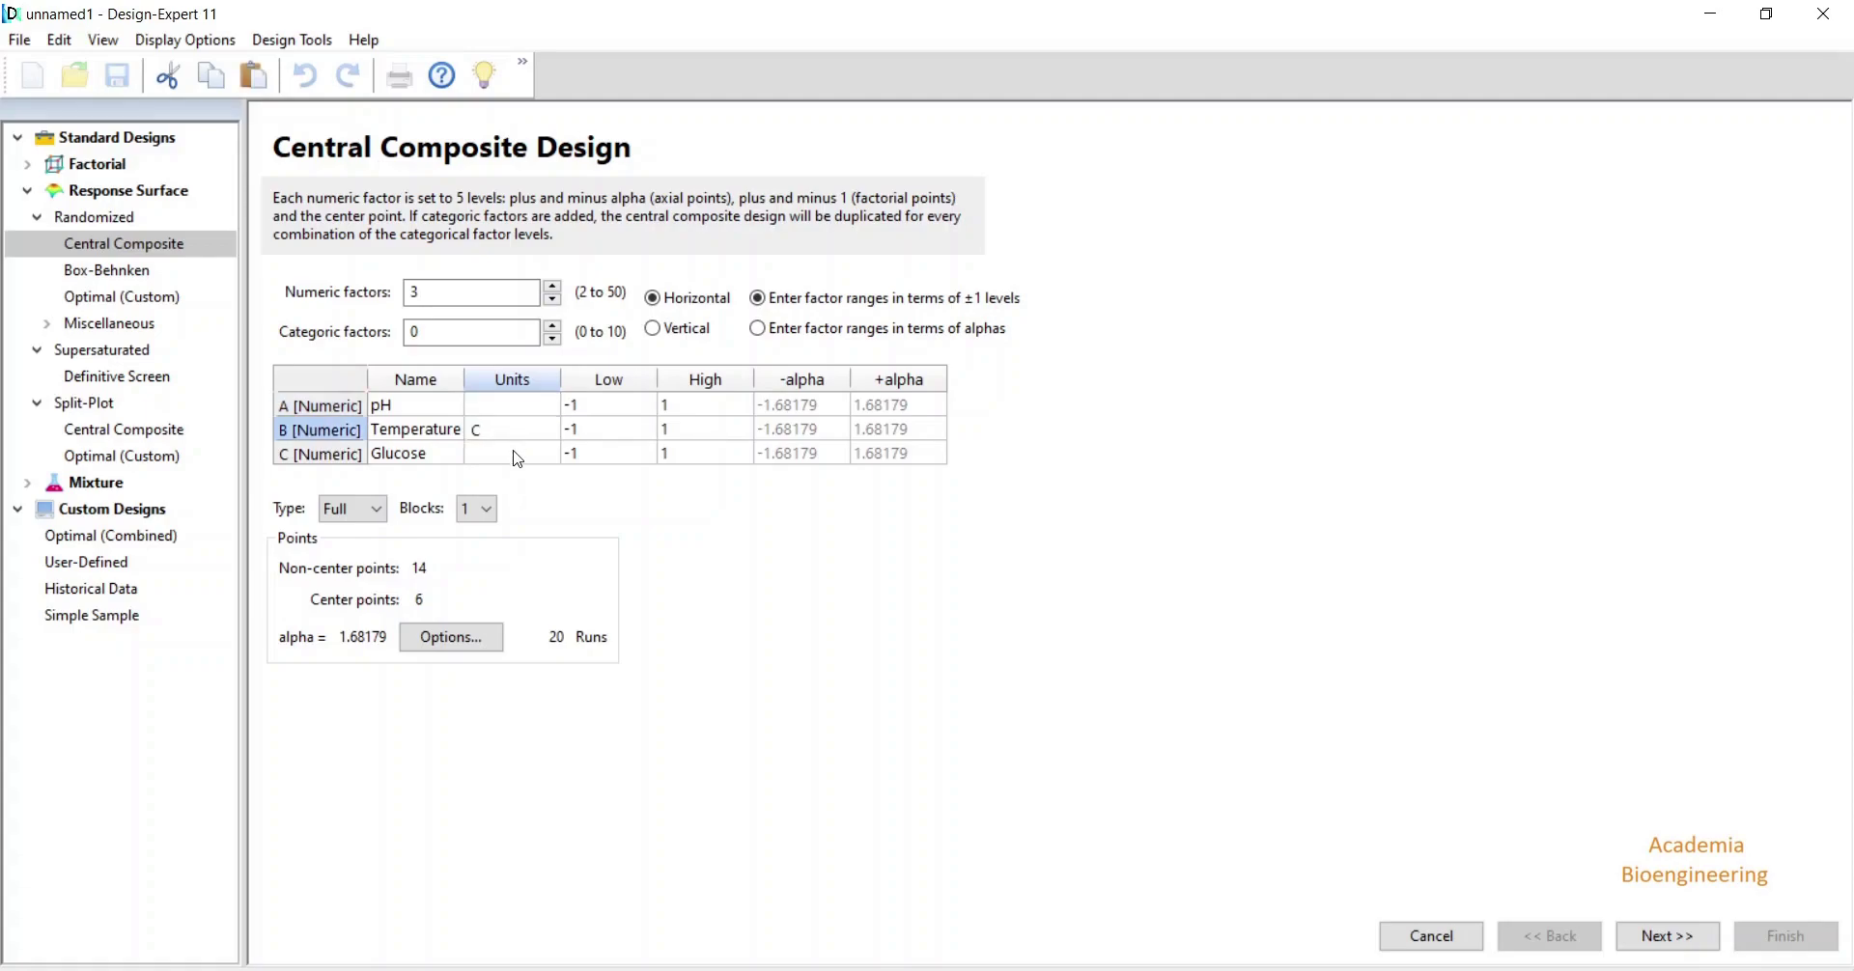
{"action": "left_click", "coordinate": [515, 453]}
{"action": "type", "text": "gm/L"}
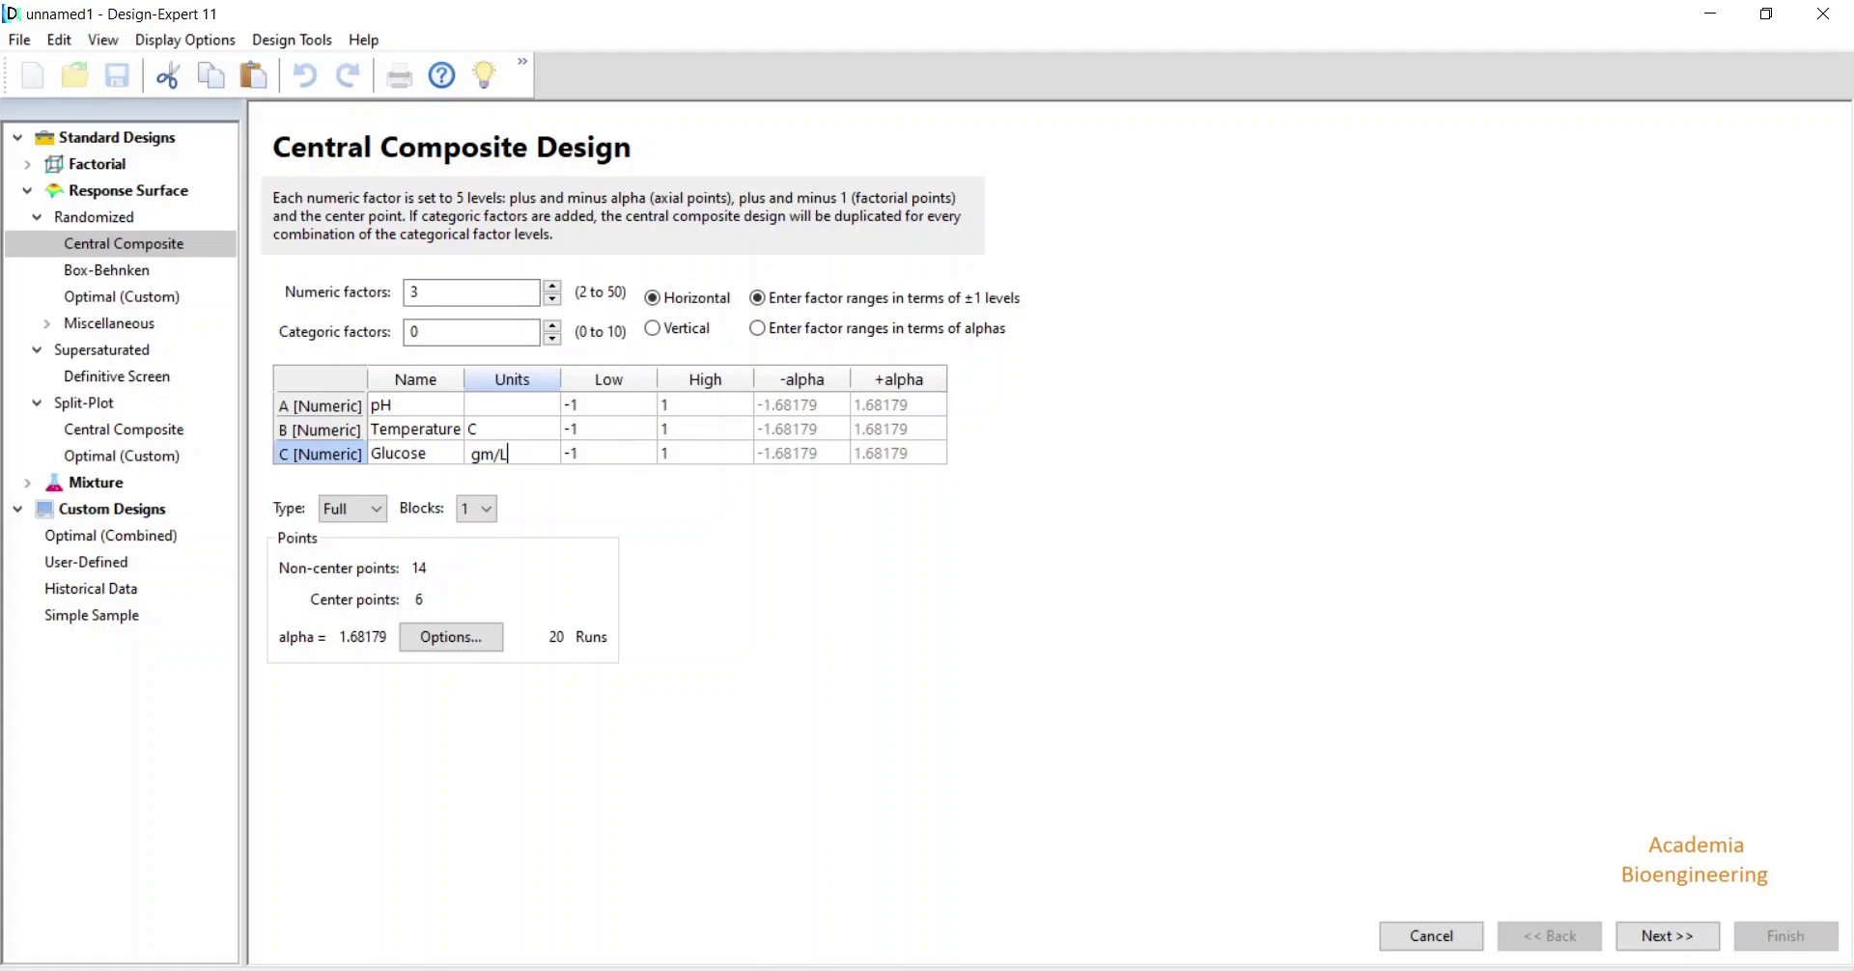
- Enter low/high ranges 4/9 for pH, 20/50 for Temperature and 5/180 for Glucose
{"action": "left_click", "coordinate": [627, 406]}
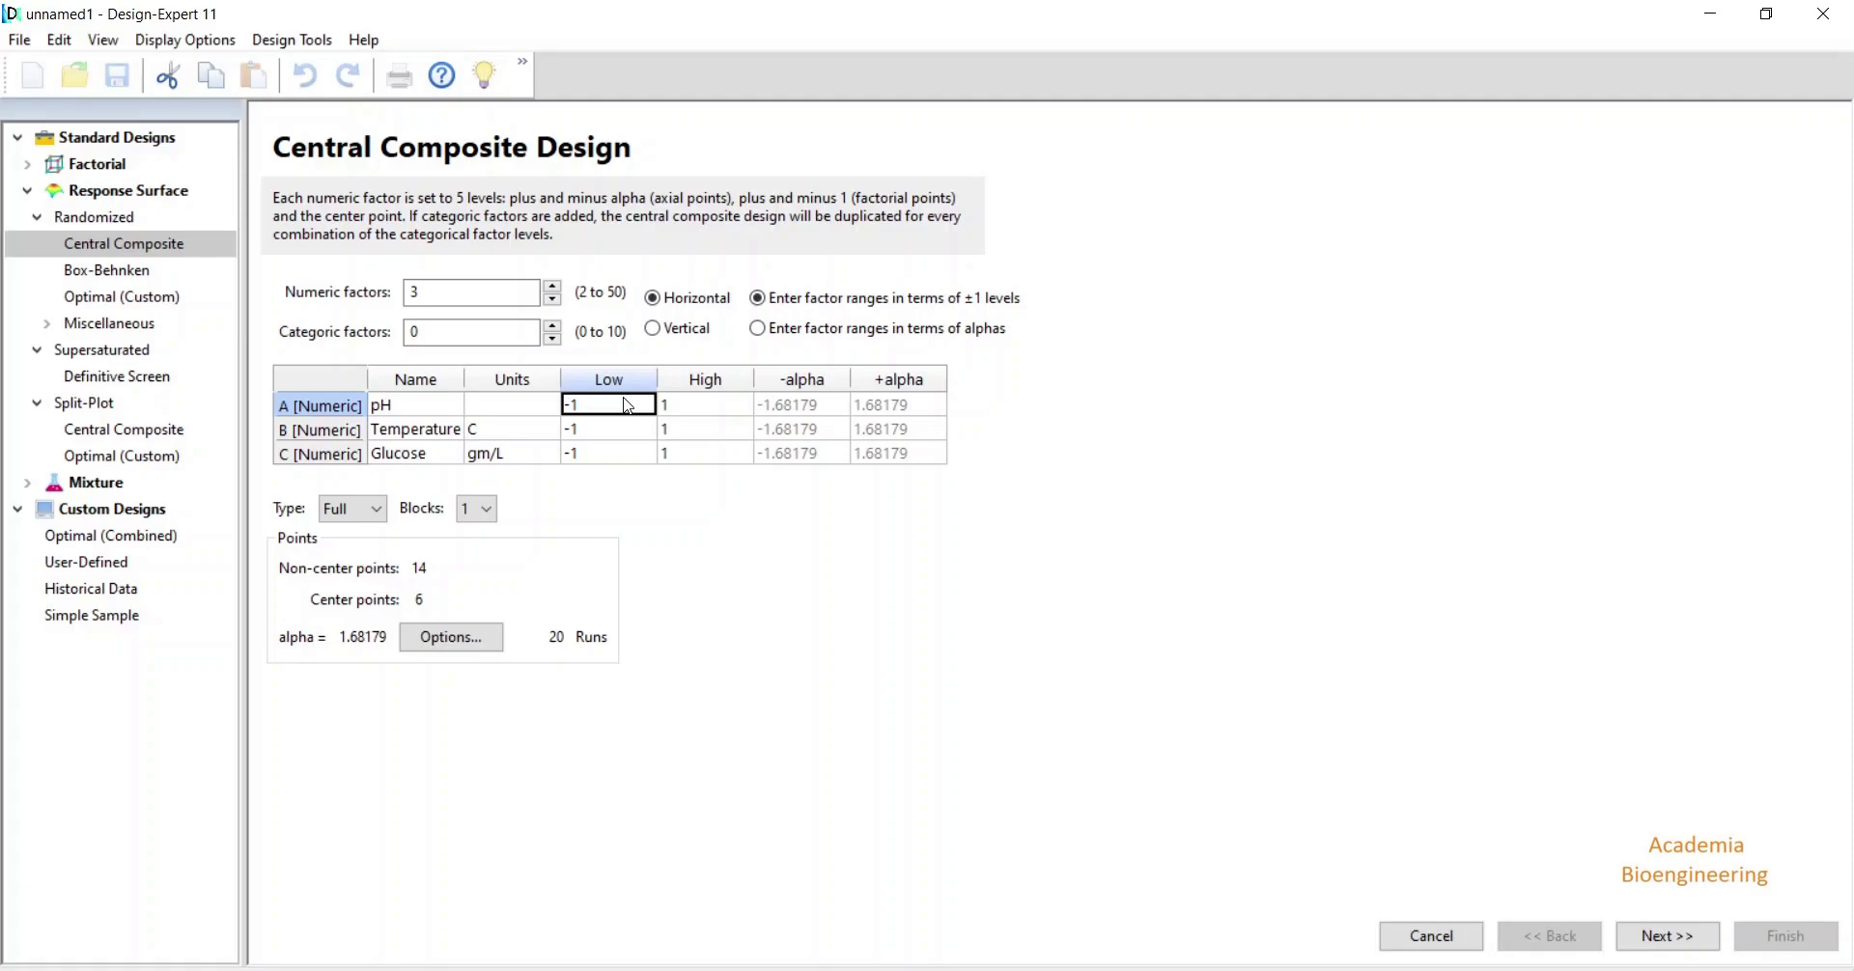
{"action": "type", "text": "4"}
{"action": "left_click", "coordinate": [726, 414]}
{"action": "type", "text": "9"}
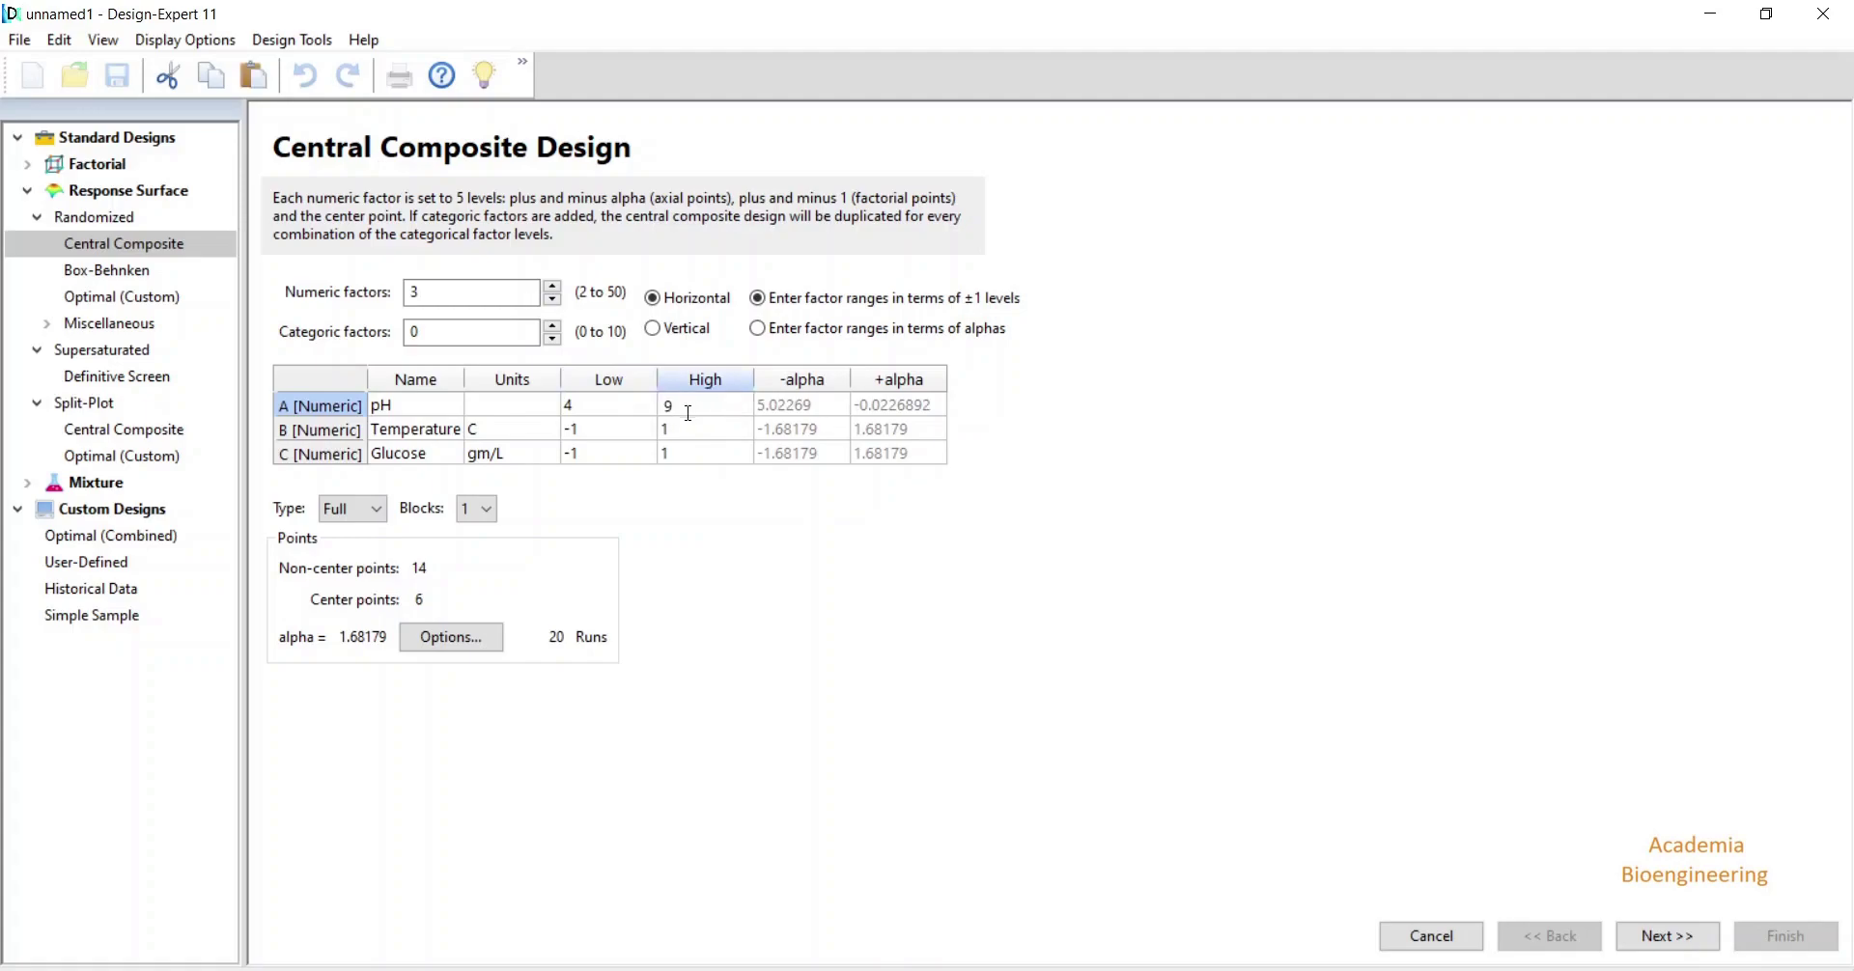
{"action": "left_click", "coordinate": [603, 431]}
{"action": "type", "text": "20"}
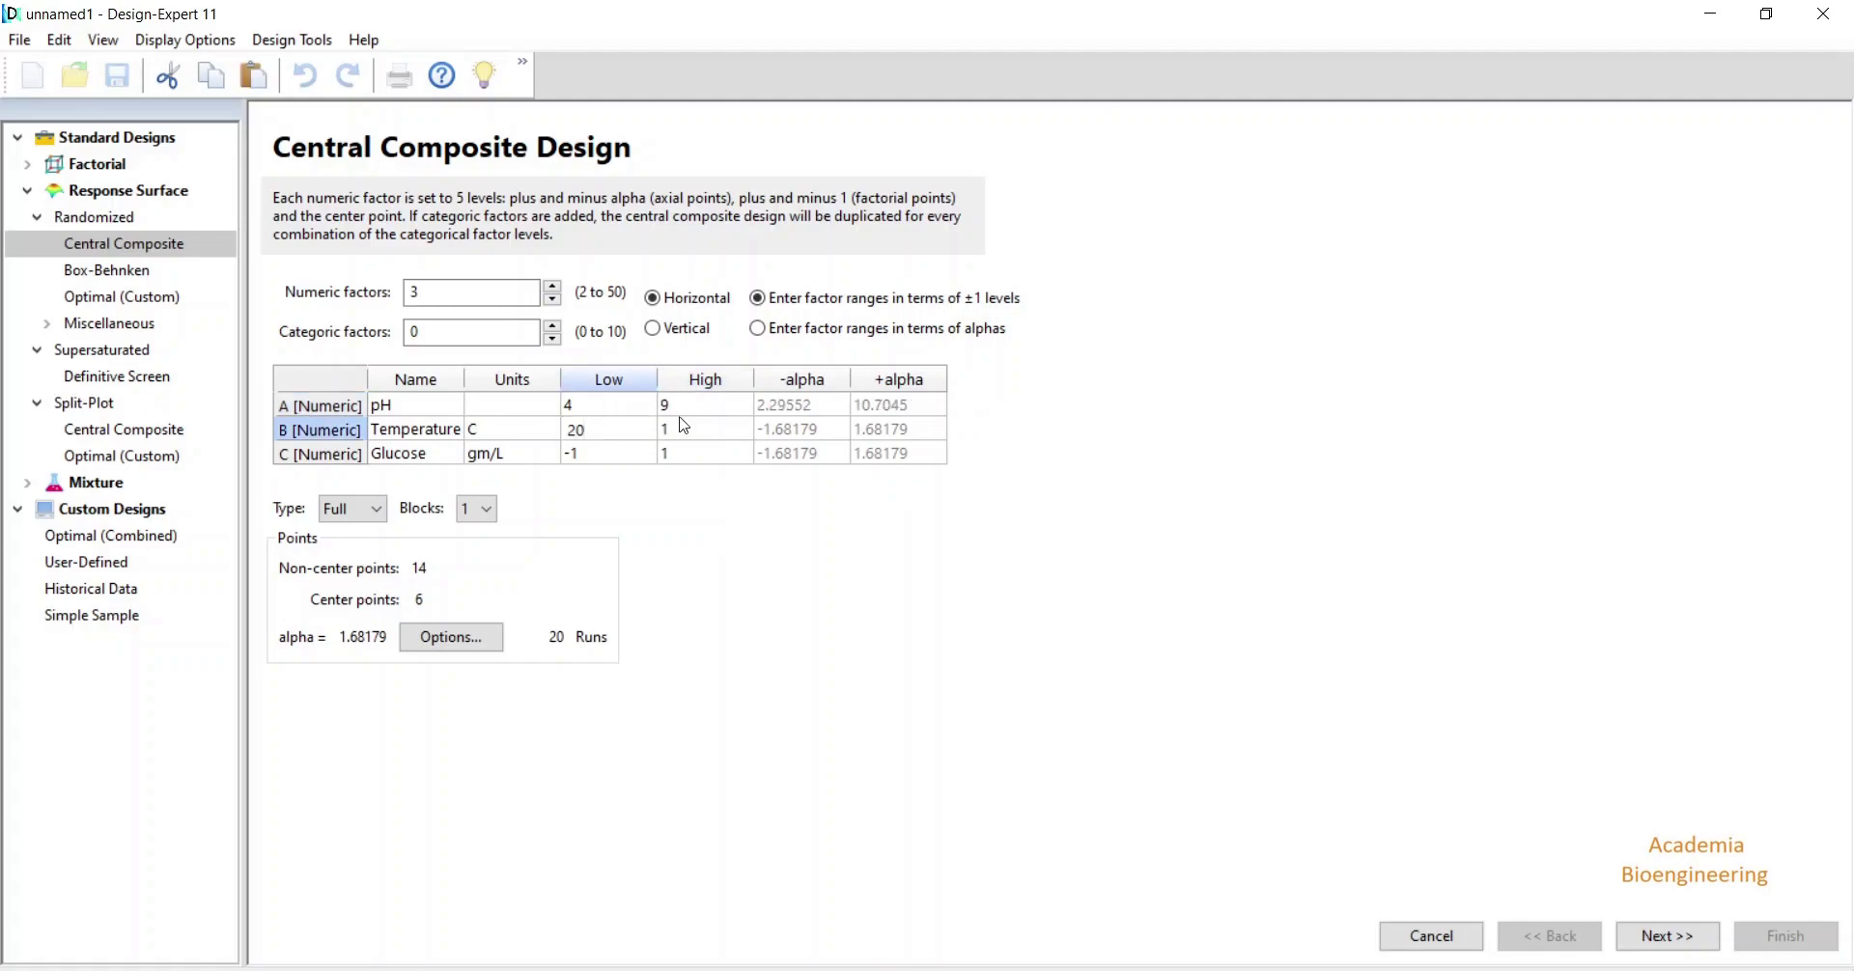
{"action": "left_click", "coordinate": [688, 428]}
{"action": "type", "text": "50"}
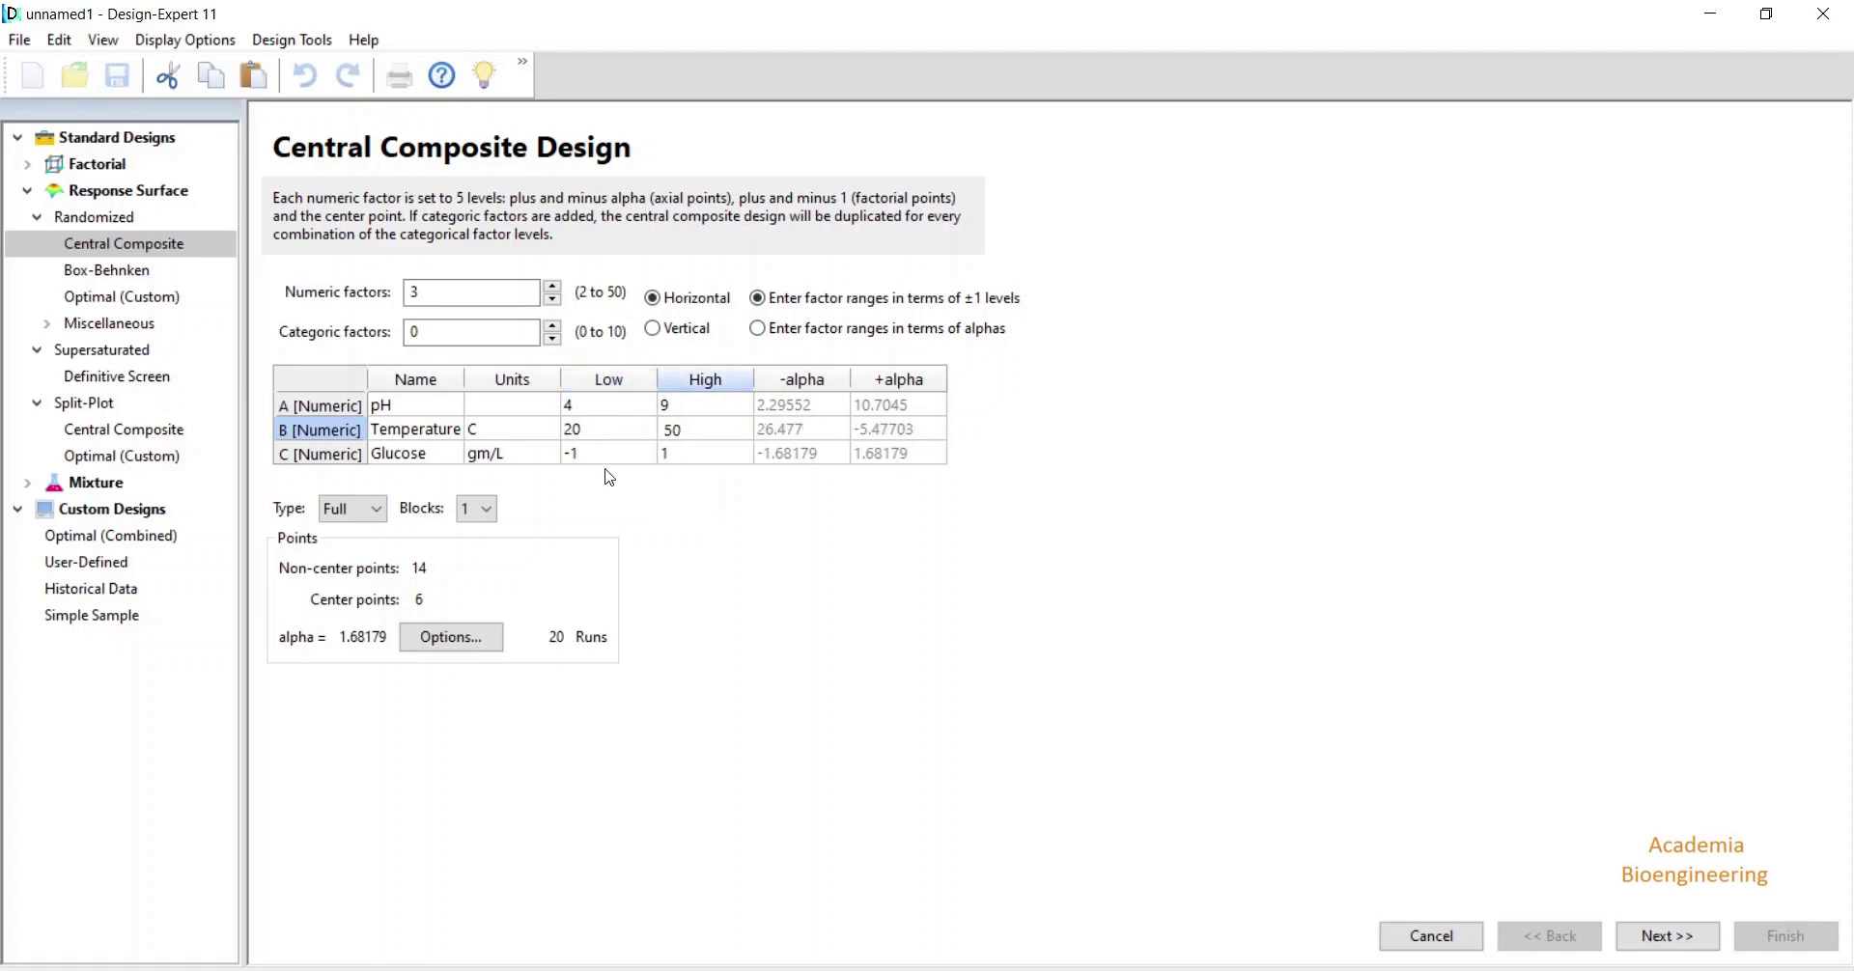
{"action": "left_click", "coordinate": [600, 453]}
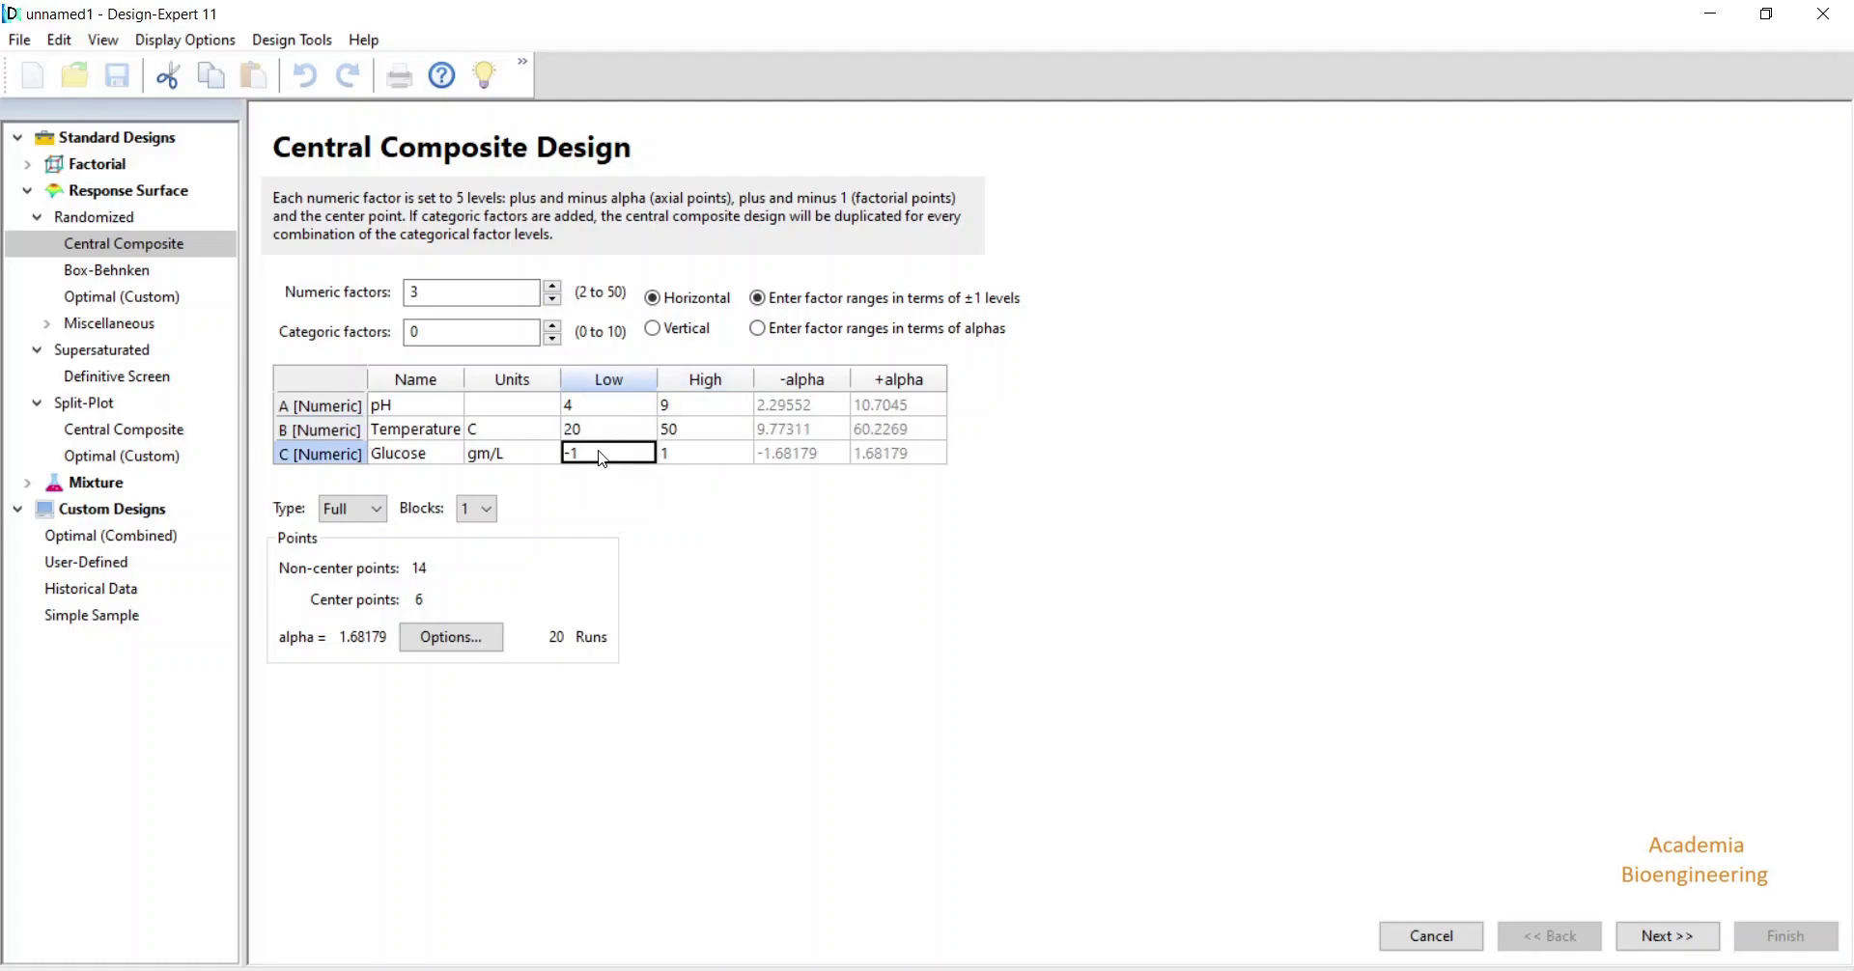
{"action": "type", "text": "5"}
{"action": "left_click", "coordinate": [690, 456]}
{"action": "type", "text": "180"}
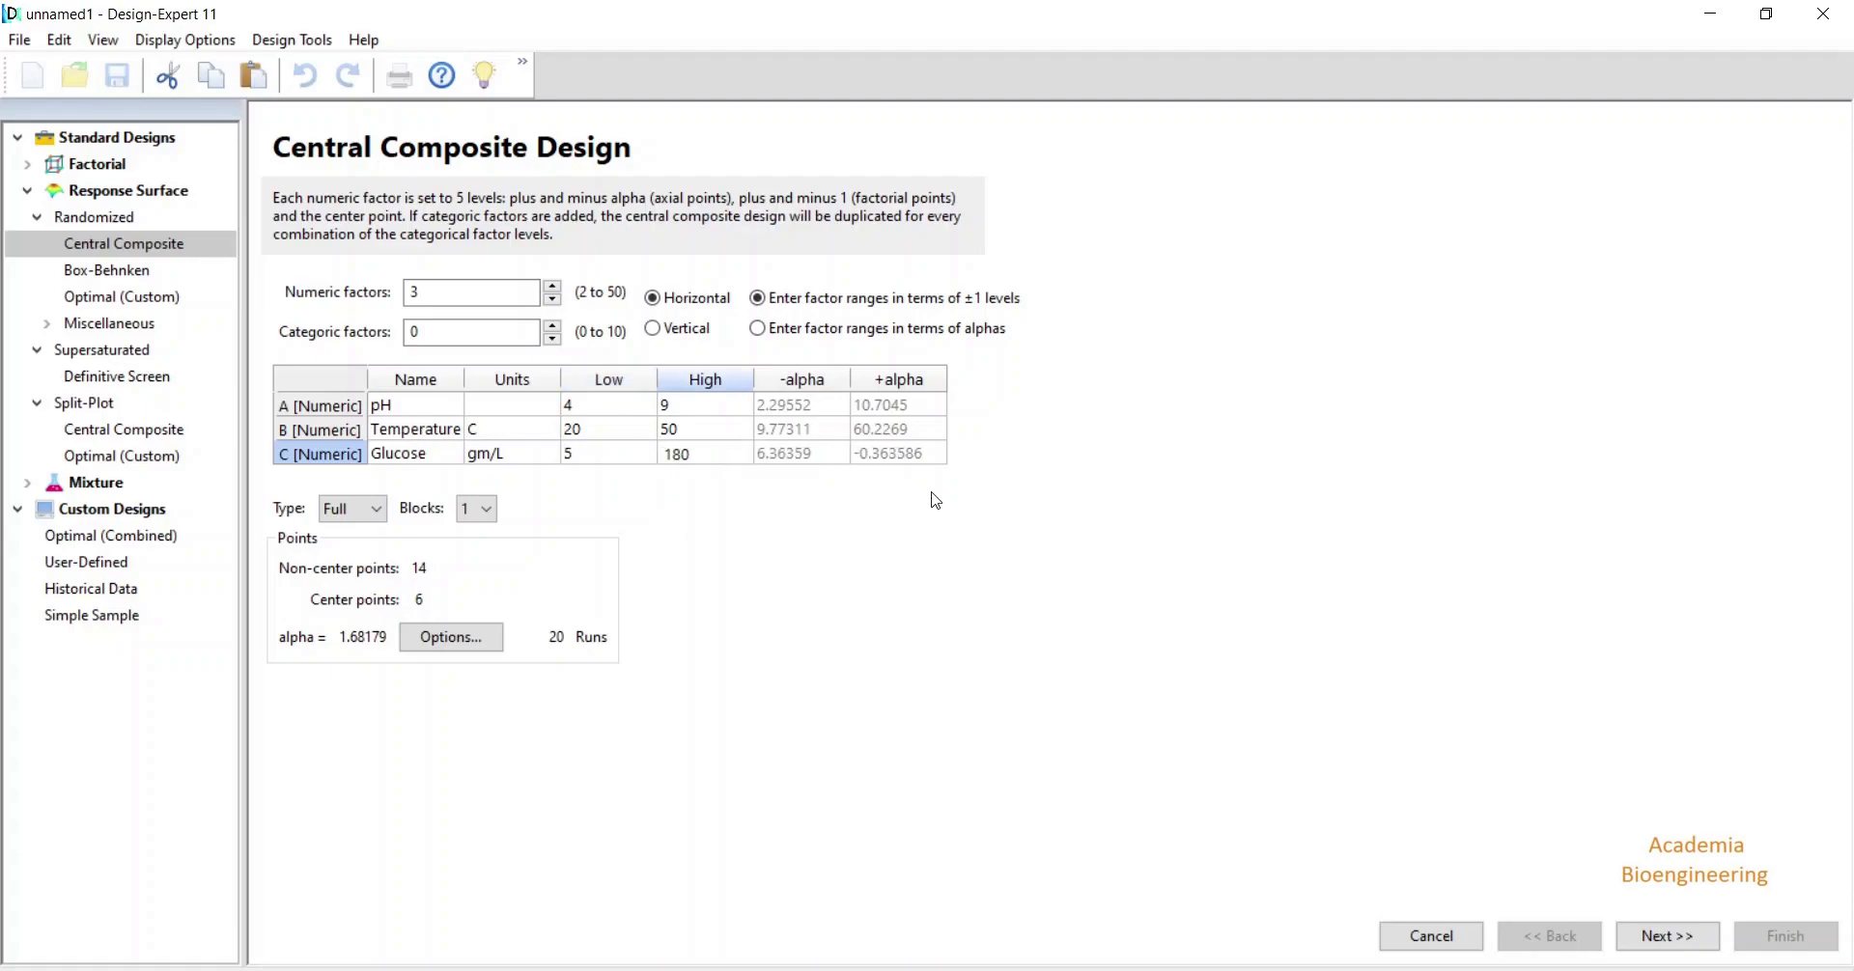
{"action": "left_click", "coordinate": [352, 517]}
{"action": "left_click", "coordinate": [356, 517]}
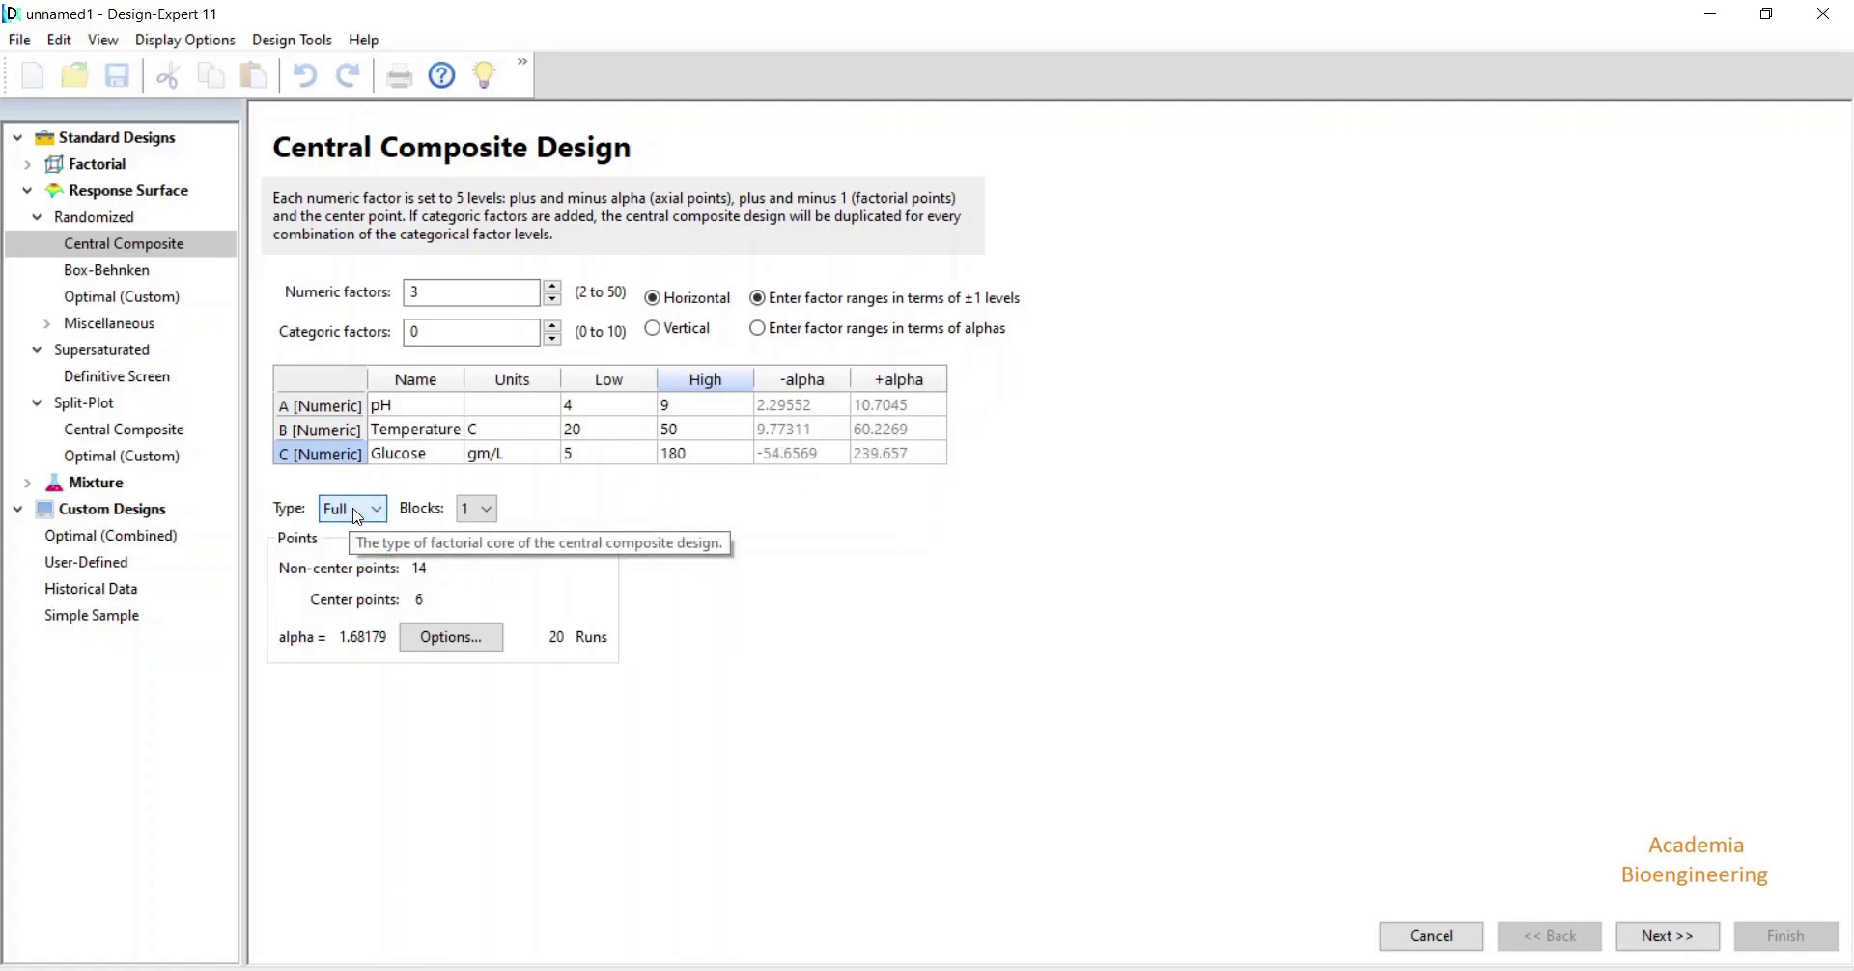
{"action": "left_click", "coordinate": [478, 513]}
{"action": "left_click", "coordinate": [480, 516]}
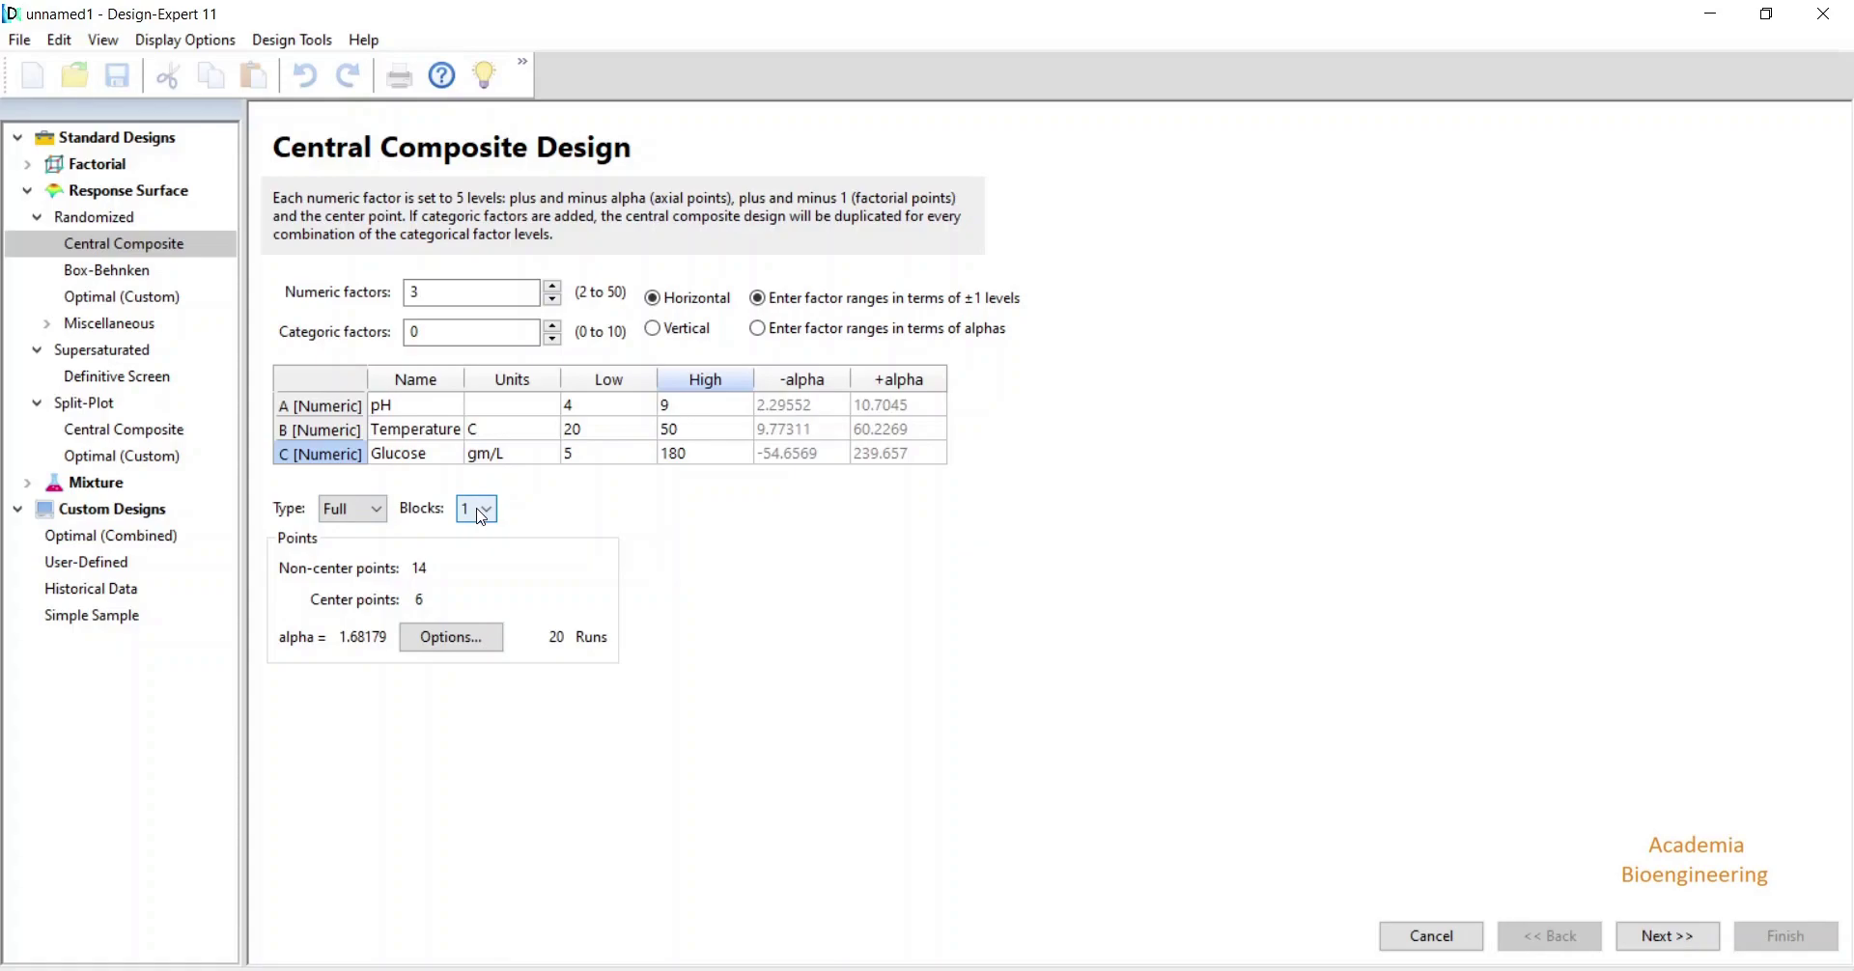
{"action": "left_click", "coordinate": [481, 516]}
{"action": "left_click", "coordinate": [476, 533]}
{"action": "left_click", "coordinate": [441, 639]}
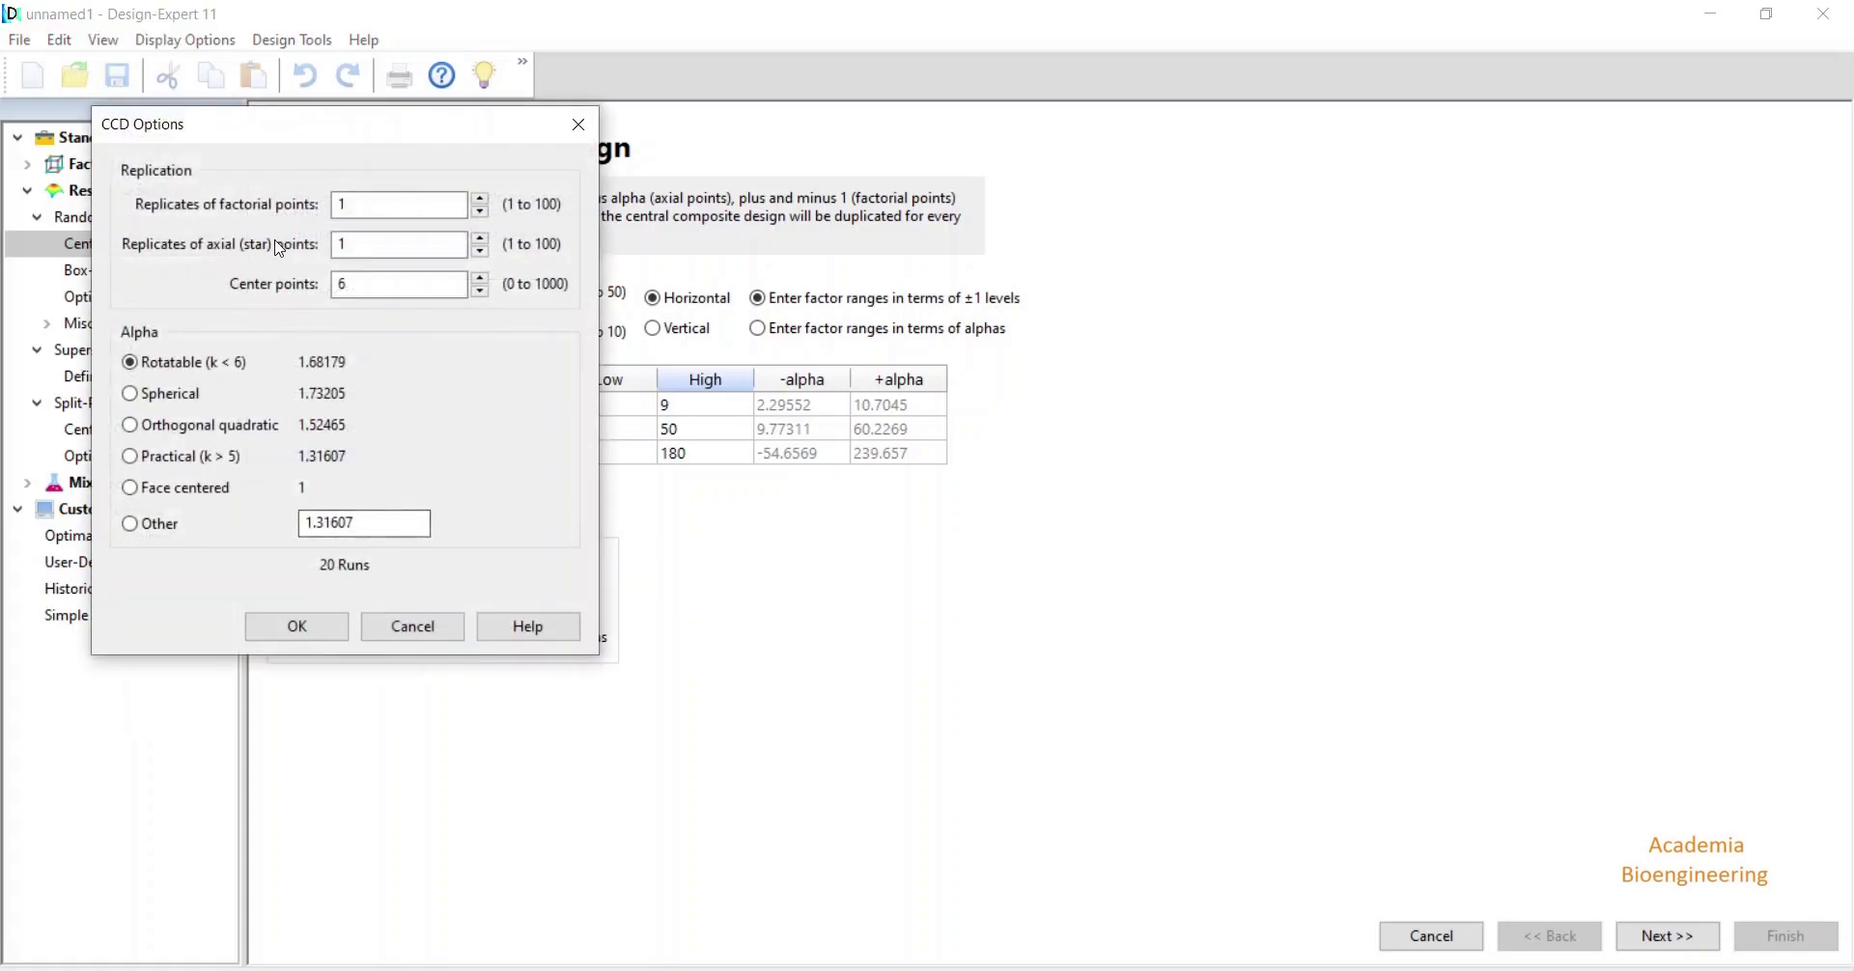
{"action": "double_click", "coordinate": [364, 201]}
{"action": "left_click", "coordinate": [480, 198]}
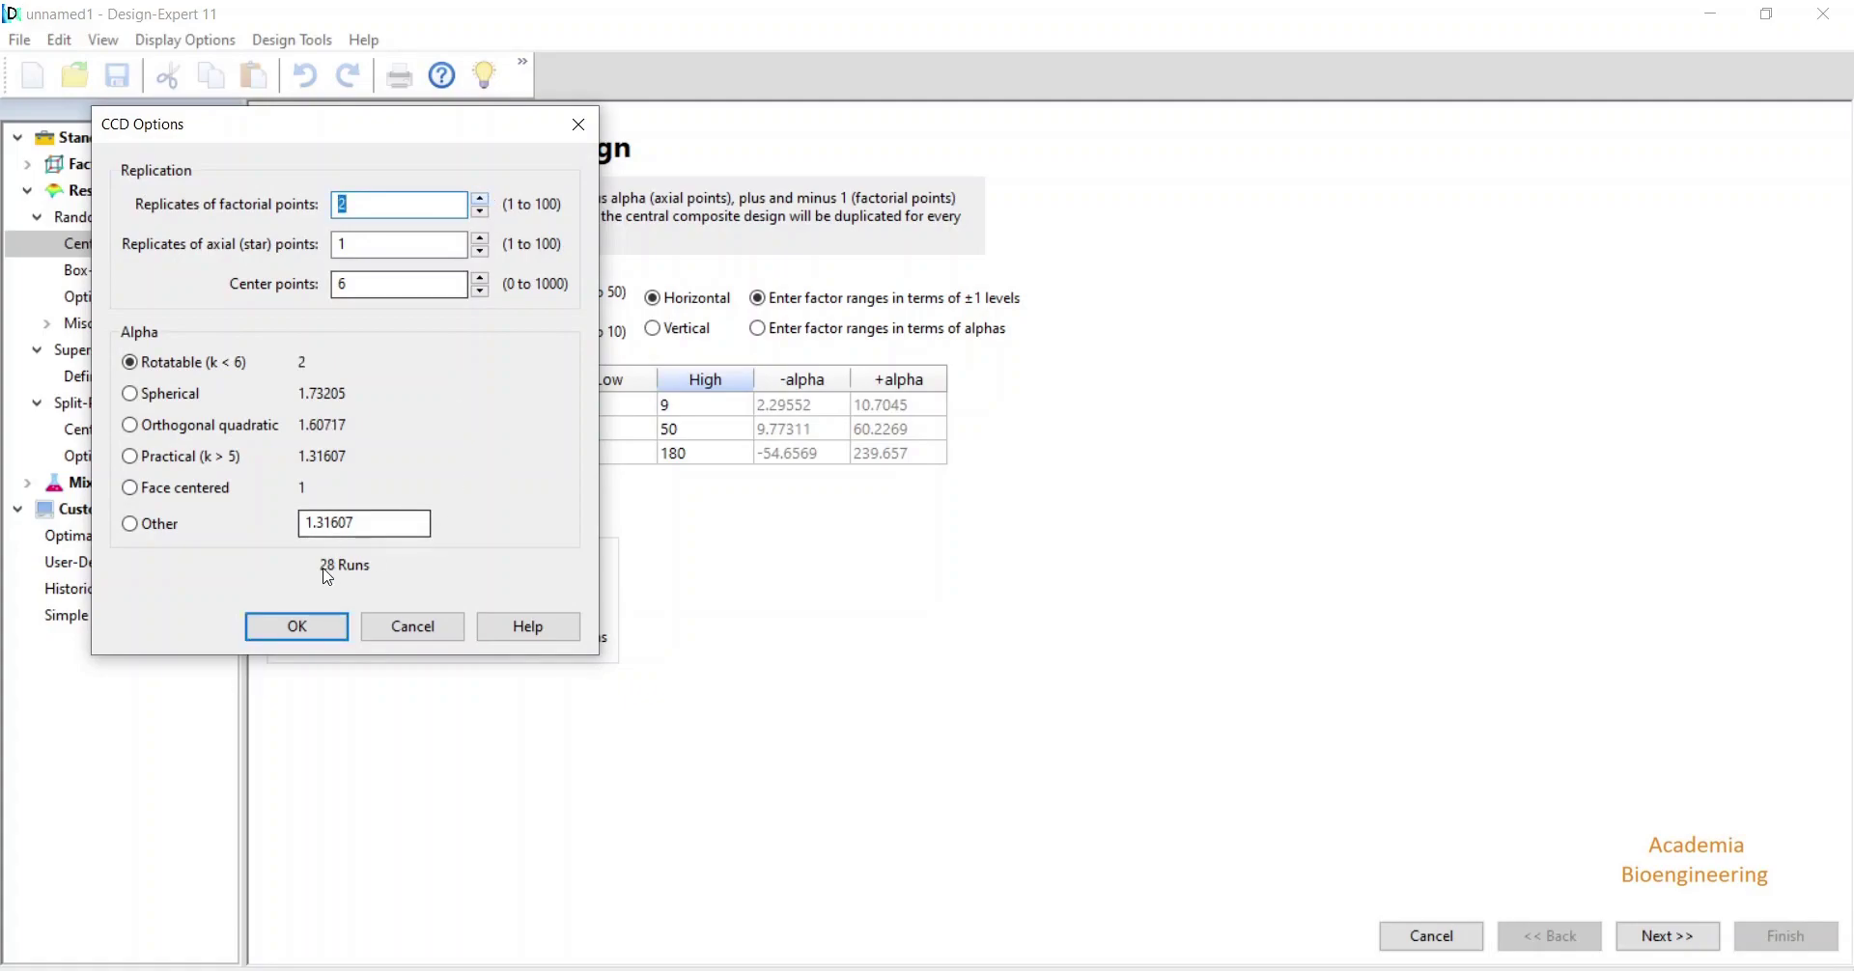
{"action": "left_click", "coordinate": [480, 212]}
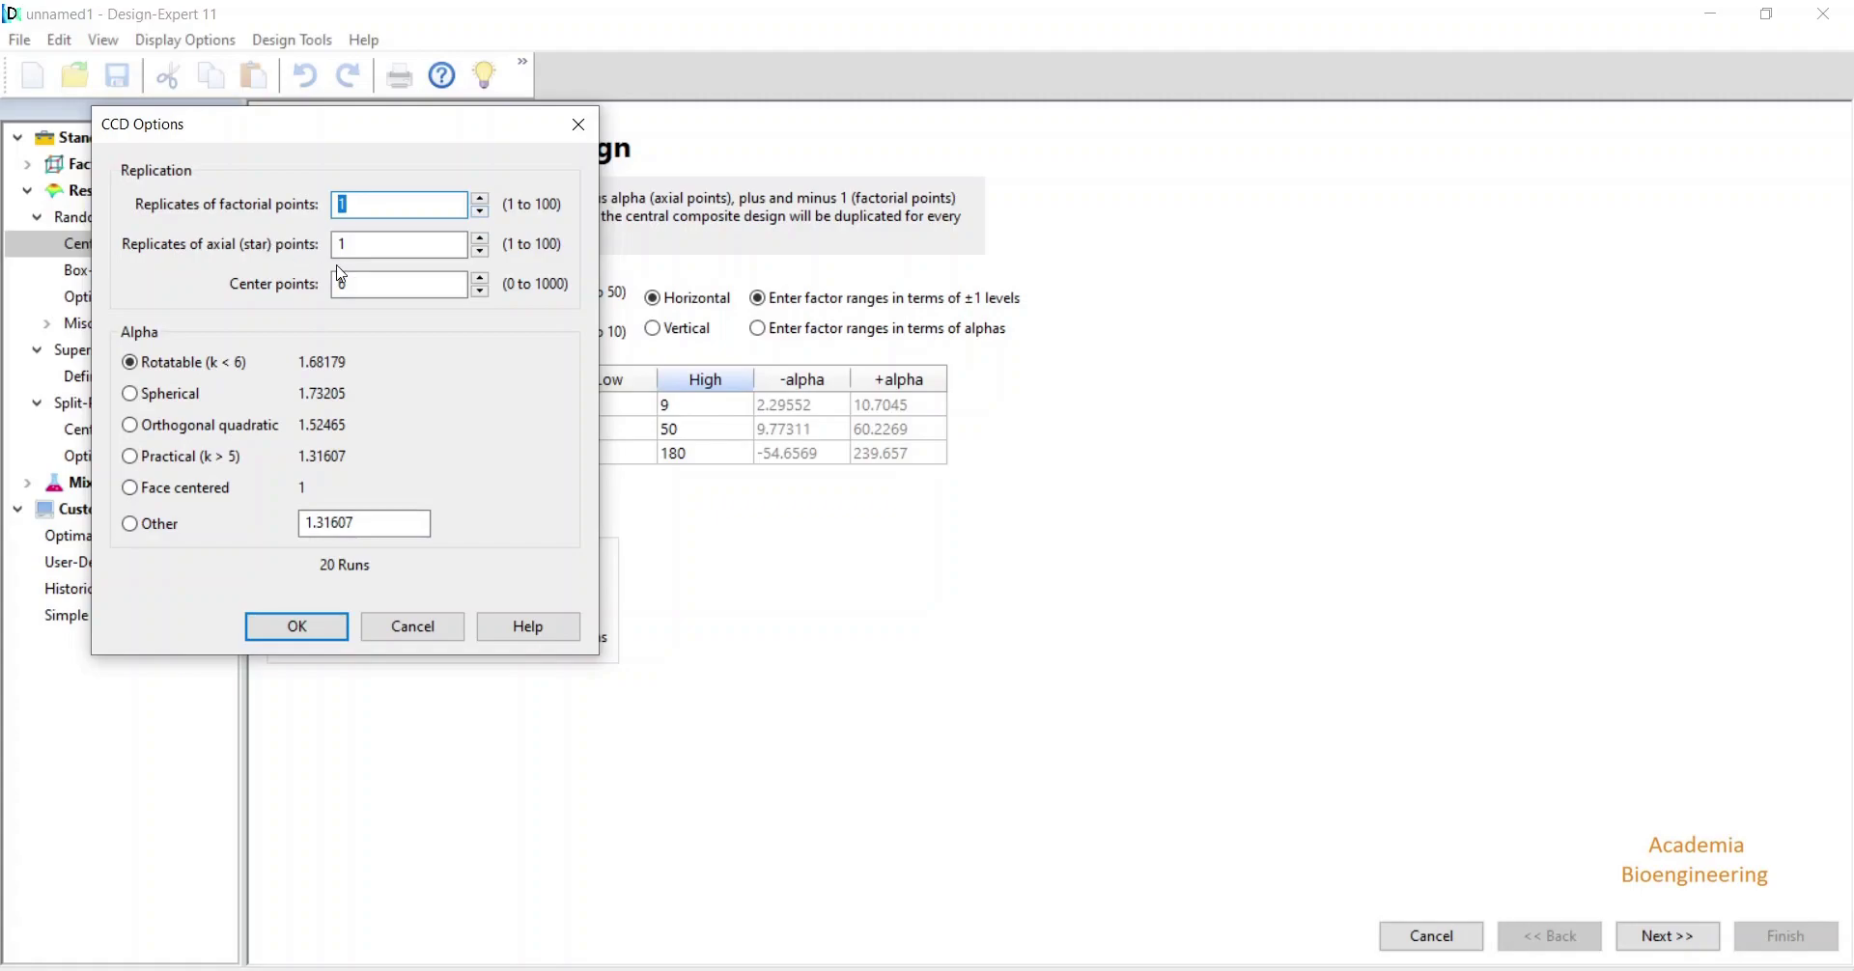
{"action": "left_click", "coordinate": [480, 237]}
{"action": "left_click", "coordinate": [481, 252]}
{"action": "left_click", "coordinate": [367, 285]}
{"action": "left_click", "coordinate": [318, 633]}
- Rename the first response to Ethanol with units gm/L
{"action": "left_click", "coordinate": [1663, 936]}
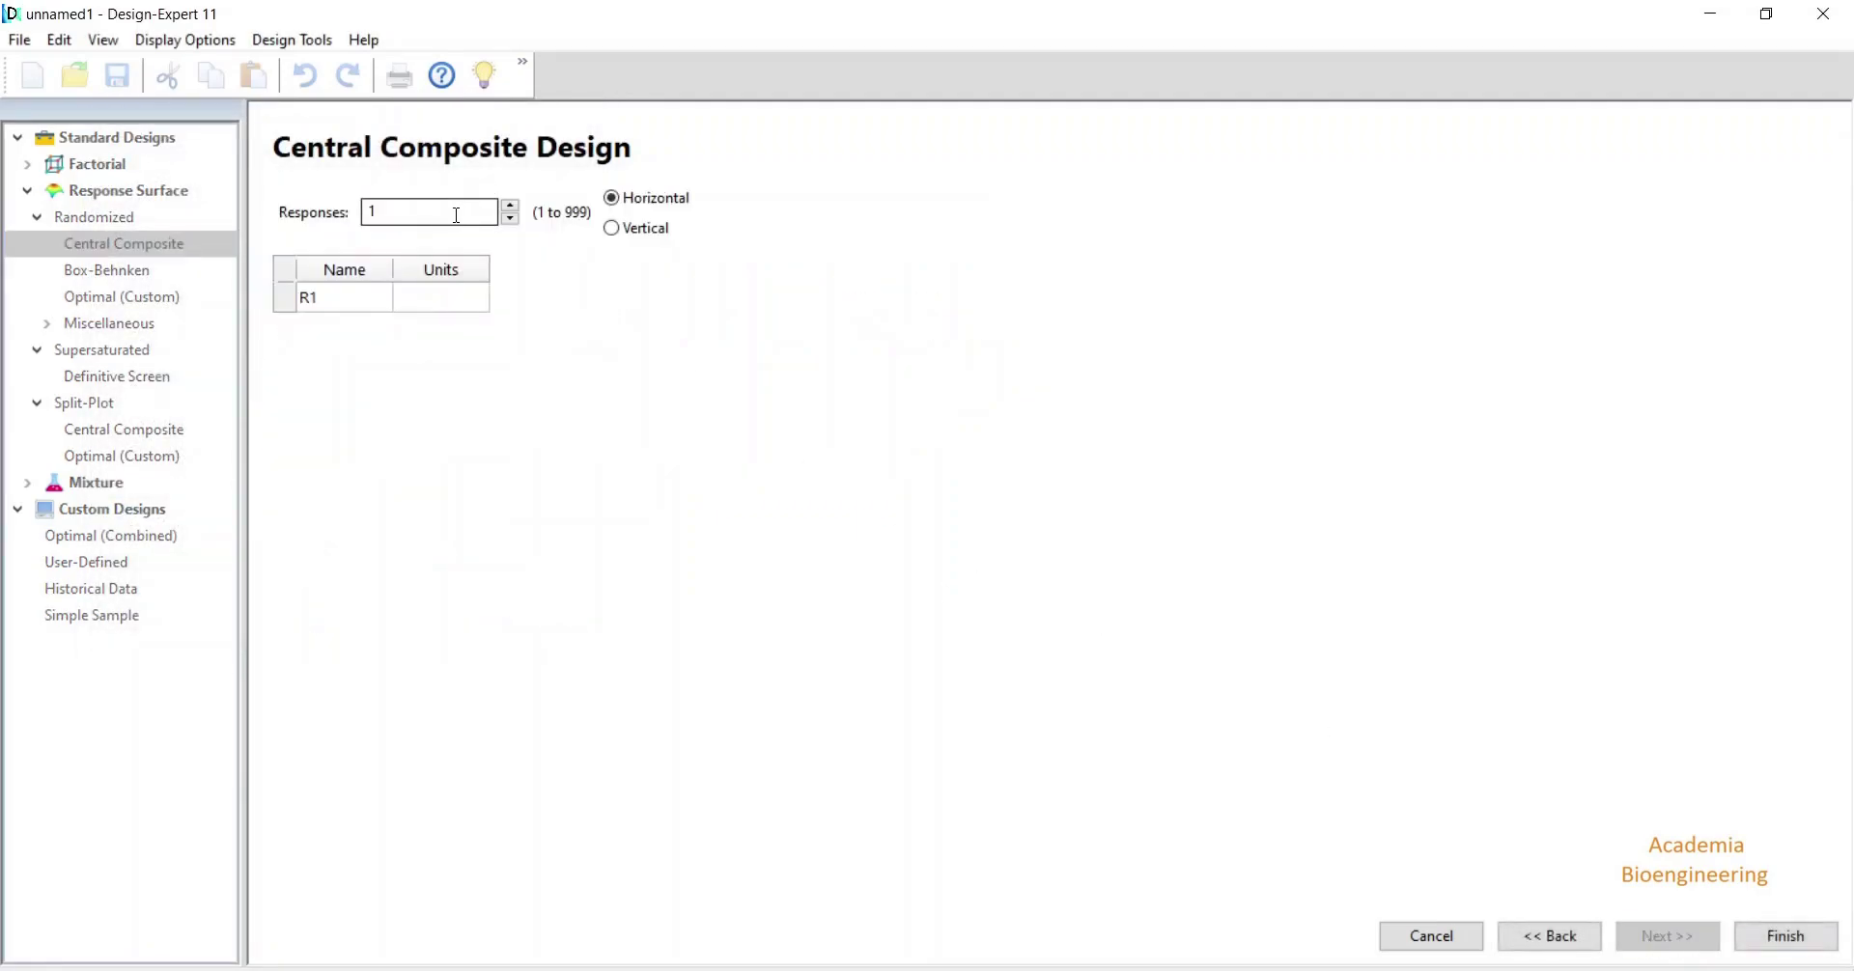
{"action": "left_click", "coordinate": [342, 296]}
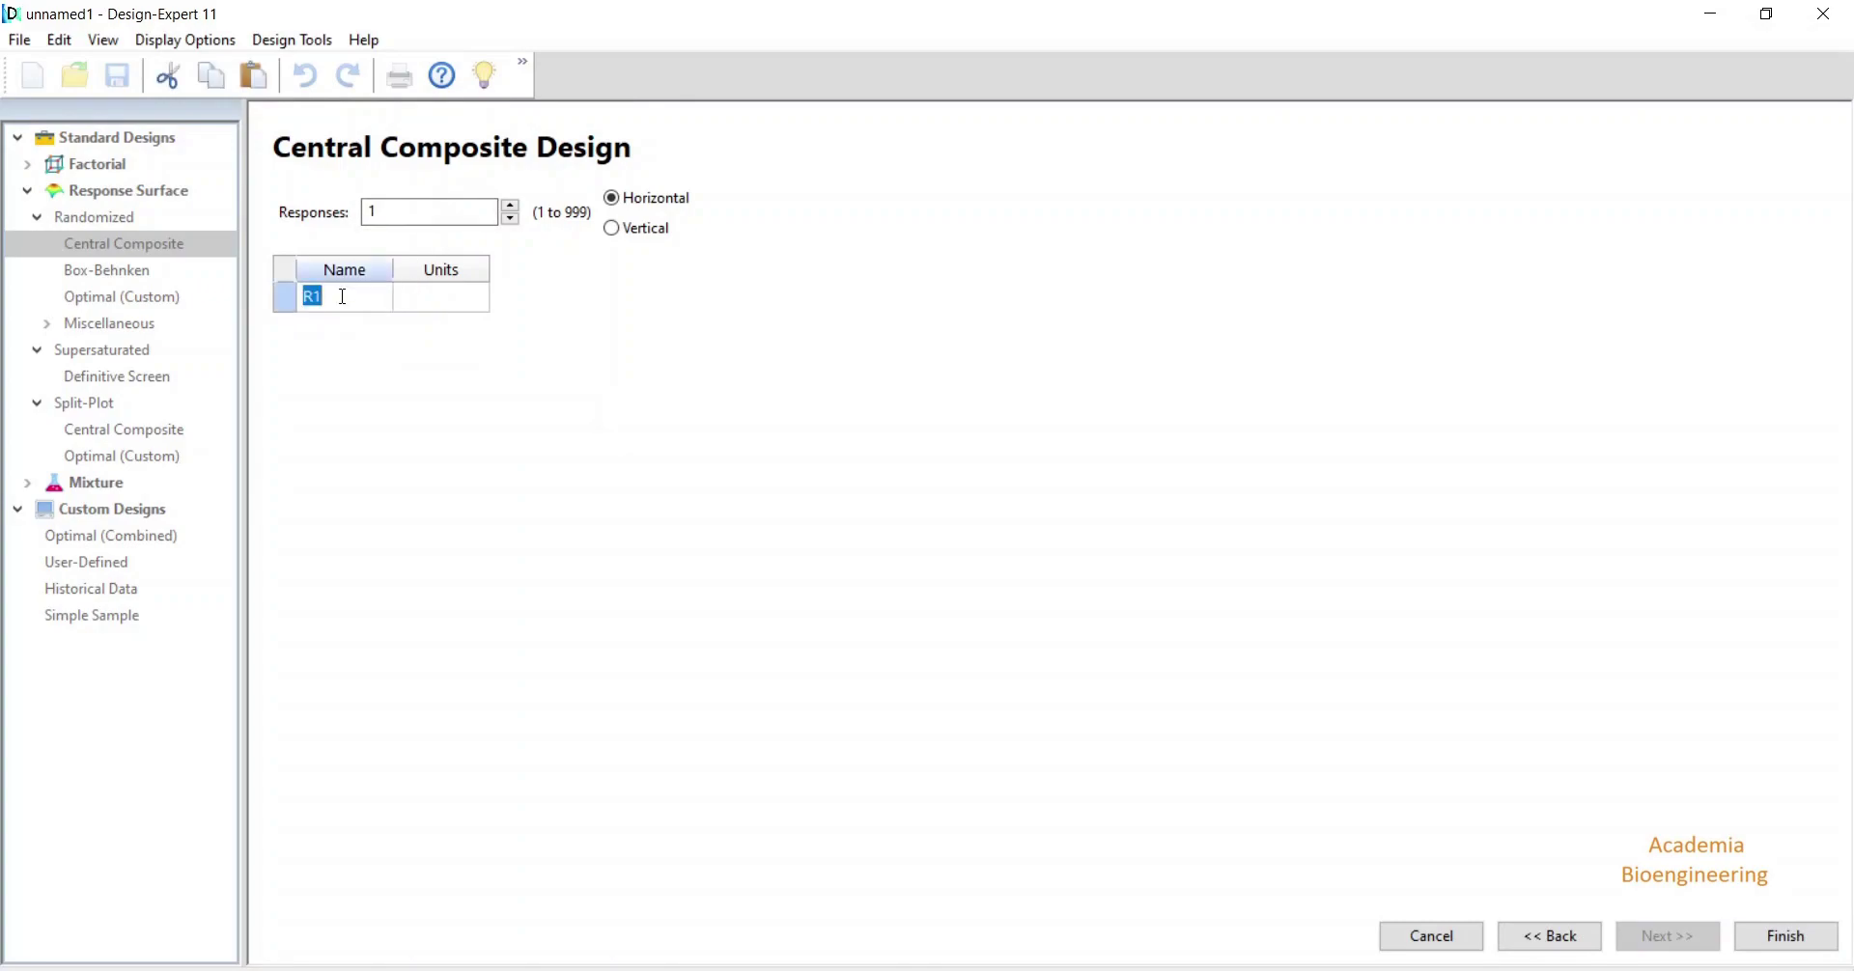
{"action": "type", "text": "Ethanol"}
{"action": "left_click", "coordinate": [429, 299]}
{"action": "type", "text": "gm/"}
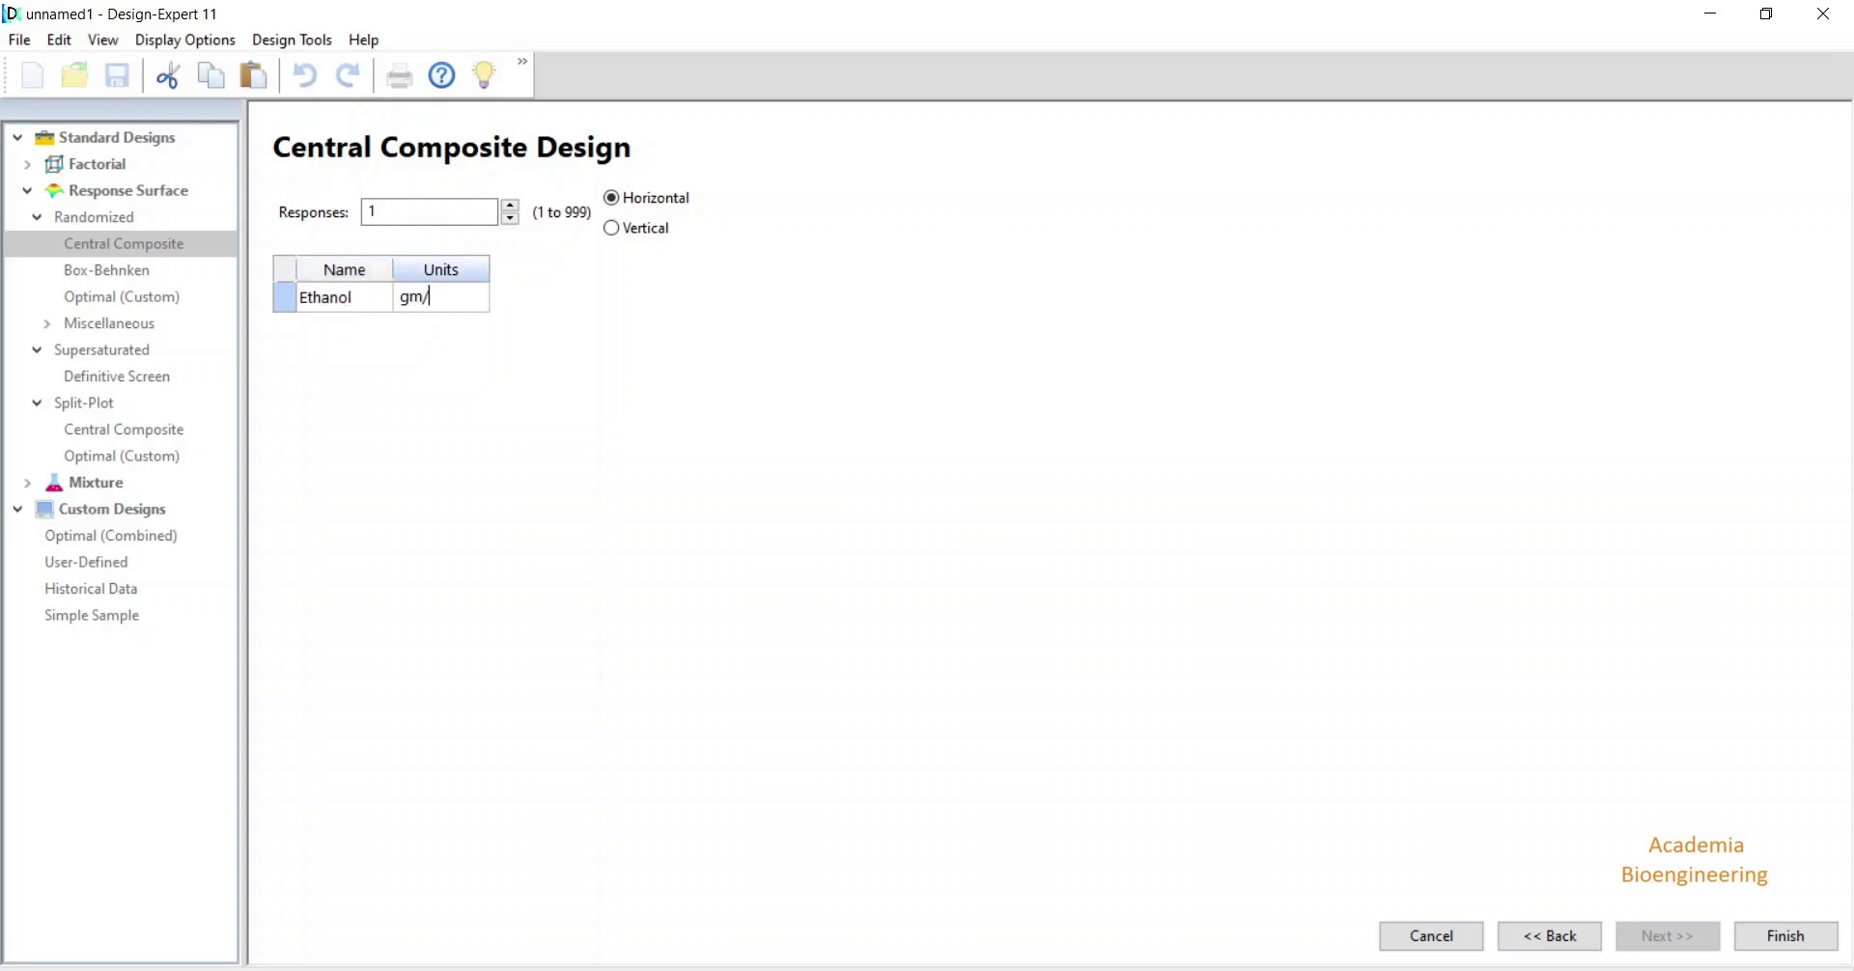
{"action": "type", "text": "L"}
{"action": "left_click", "coordinate": [374, 299]}
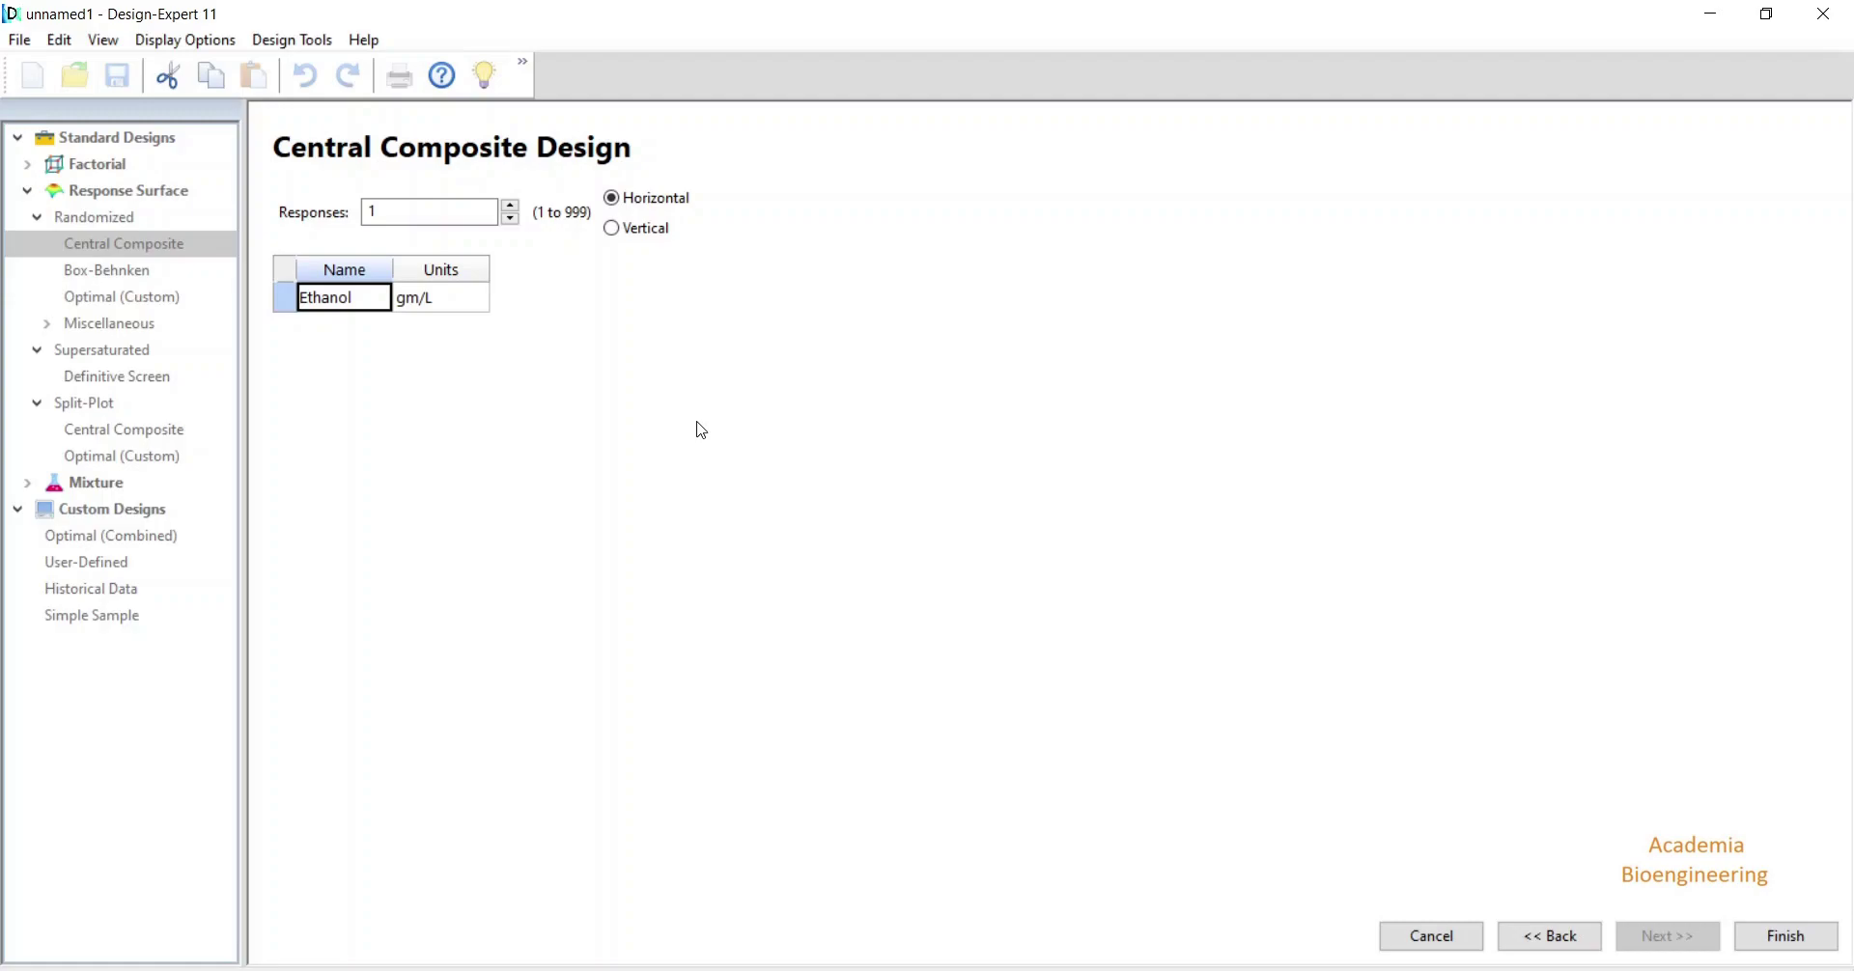
- Add a second response named Hydrogen with units gm/L
{"action": "left_click", "coordinate": [510, 205]}
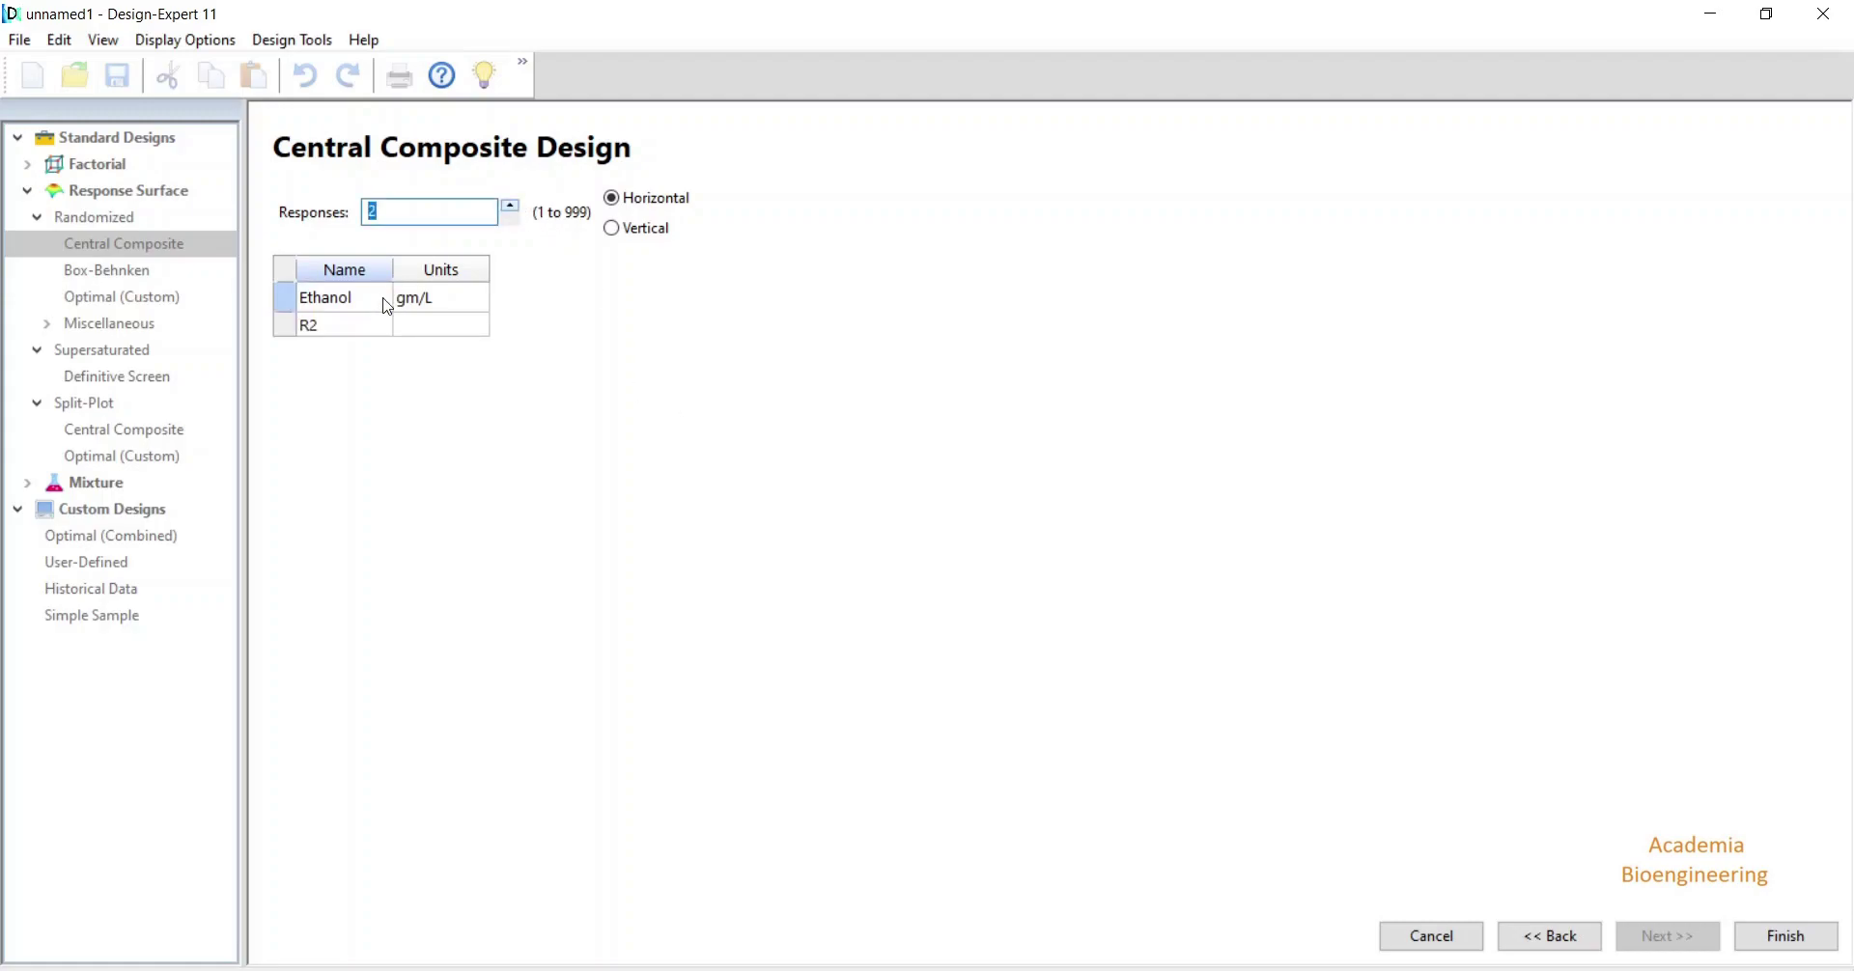
{"action": "left_click", "coordinate": [323, 327]}
{"action": "type", "text": "Hyd"}
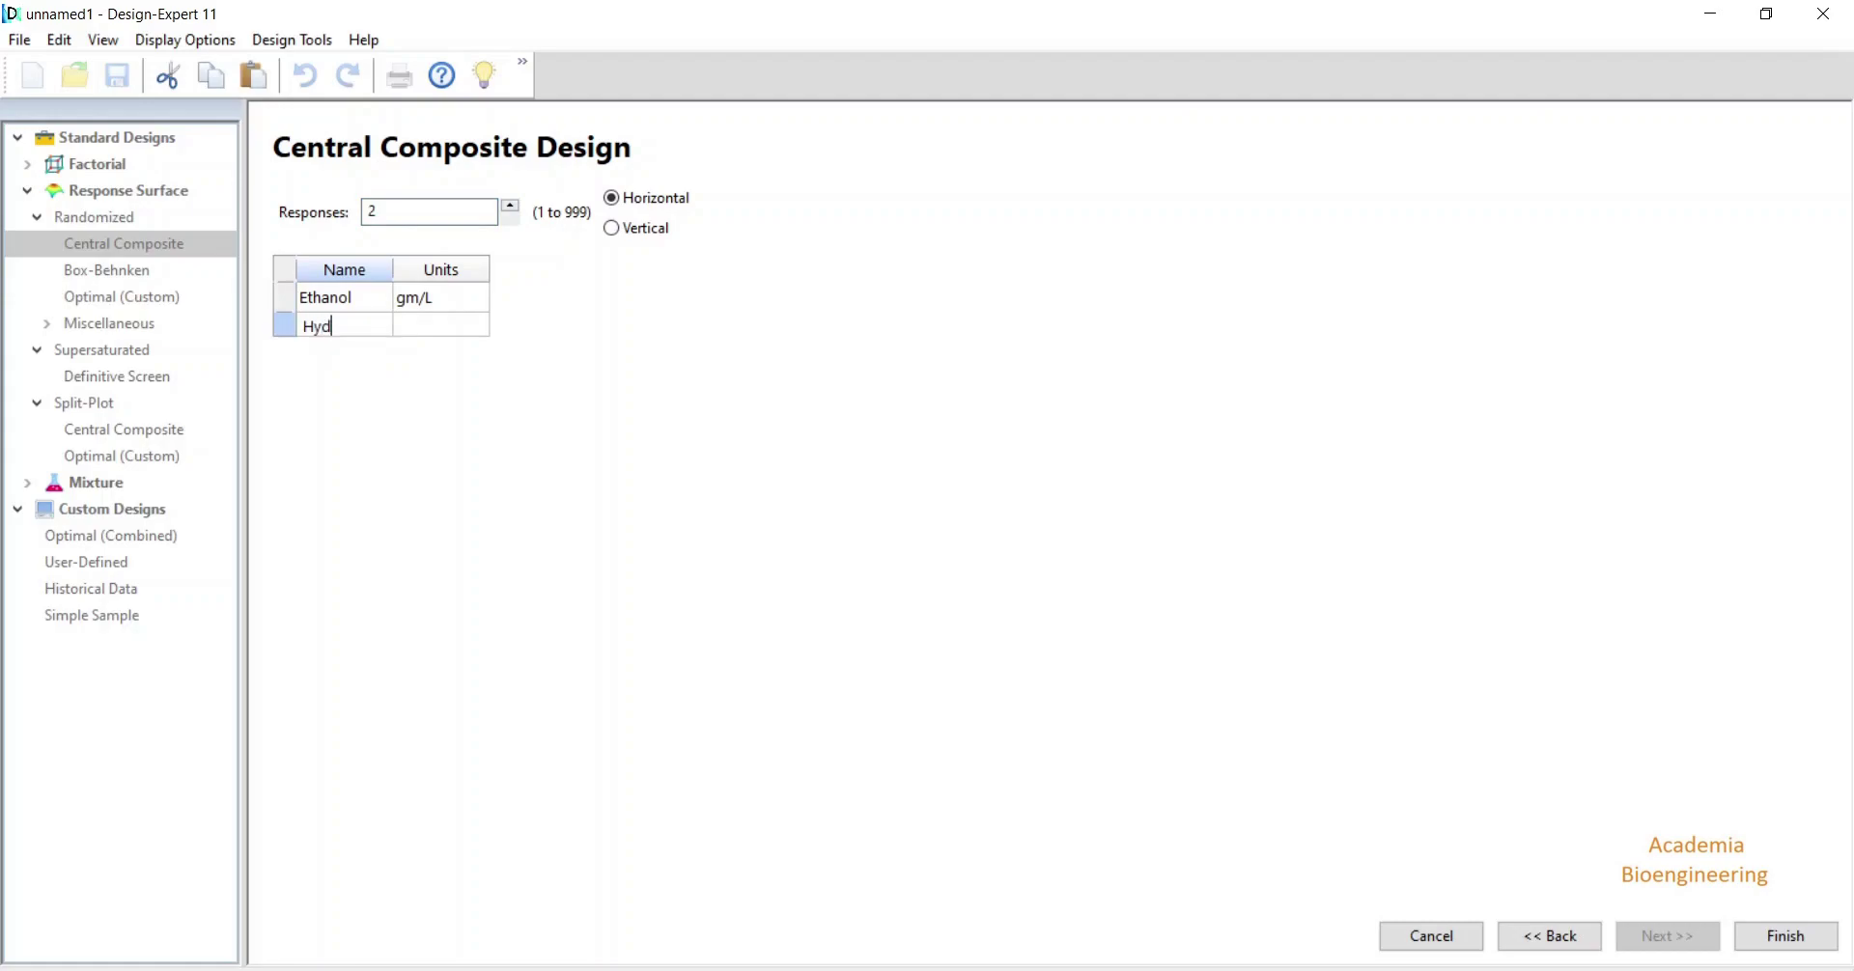
{"action": "type", "text": "rogen"}
{"action": "left_click", "coordinate": [425, 326]}
{"action": "type", "text": "gm/"}
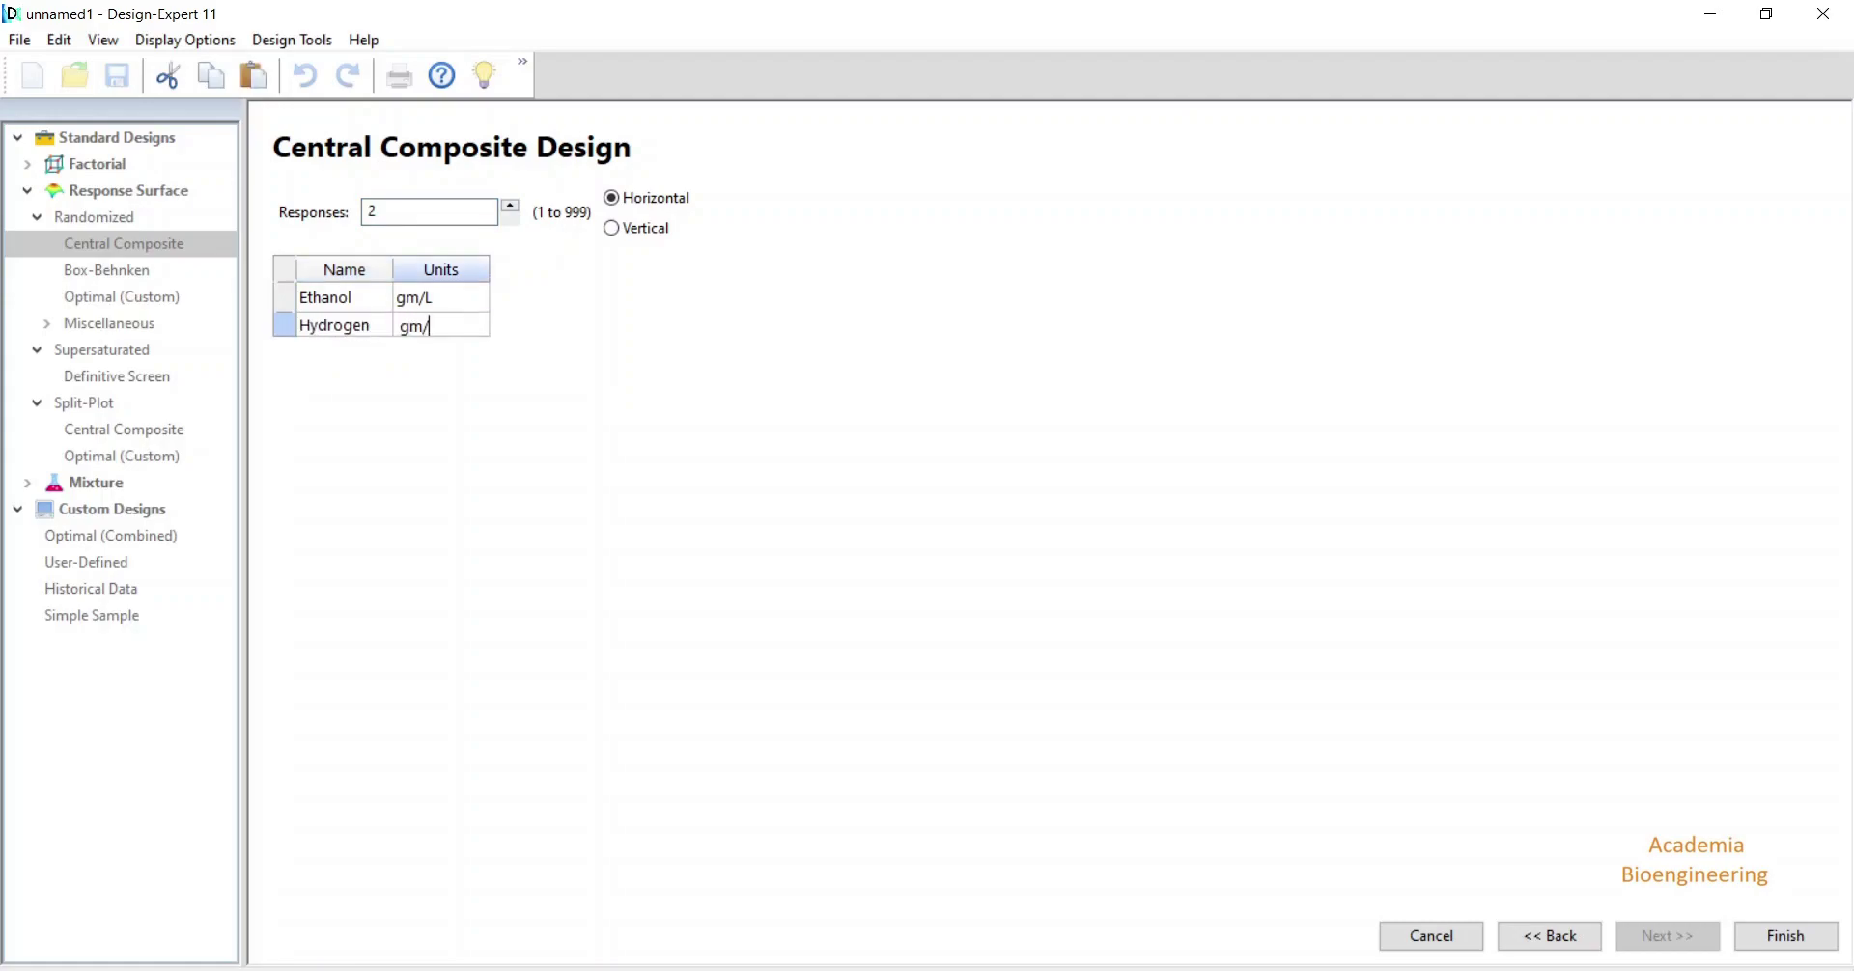
{"action": "type", "text": "L"}
- Generate the 20-run design table and show each run's Space Point Type
{"action": "left_click", "coordinate": [1786, 936]}
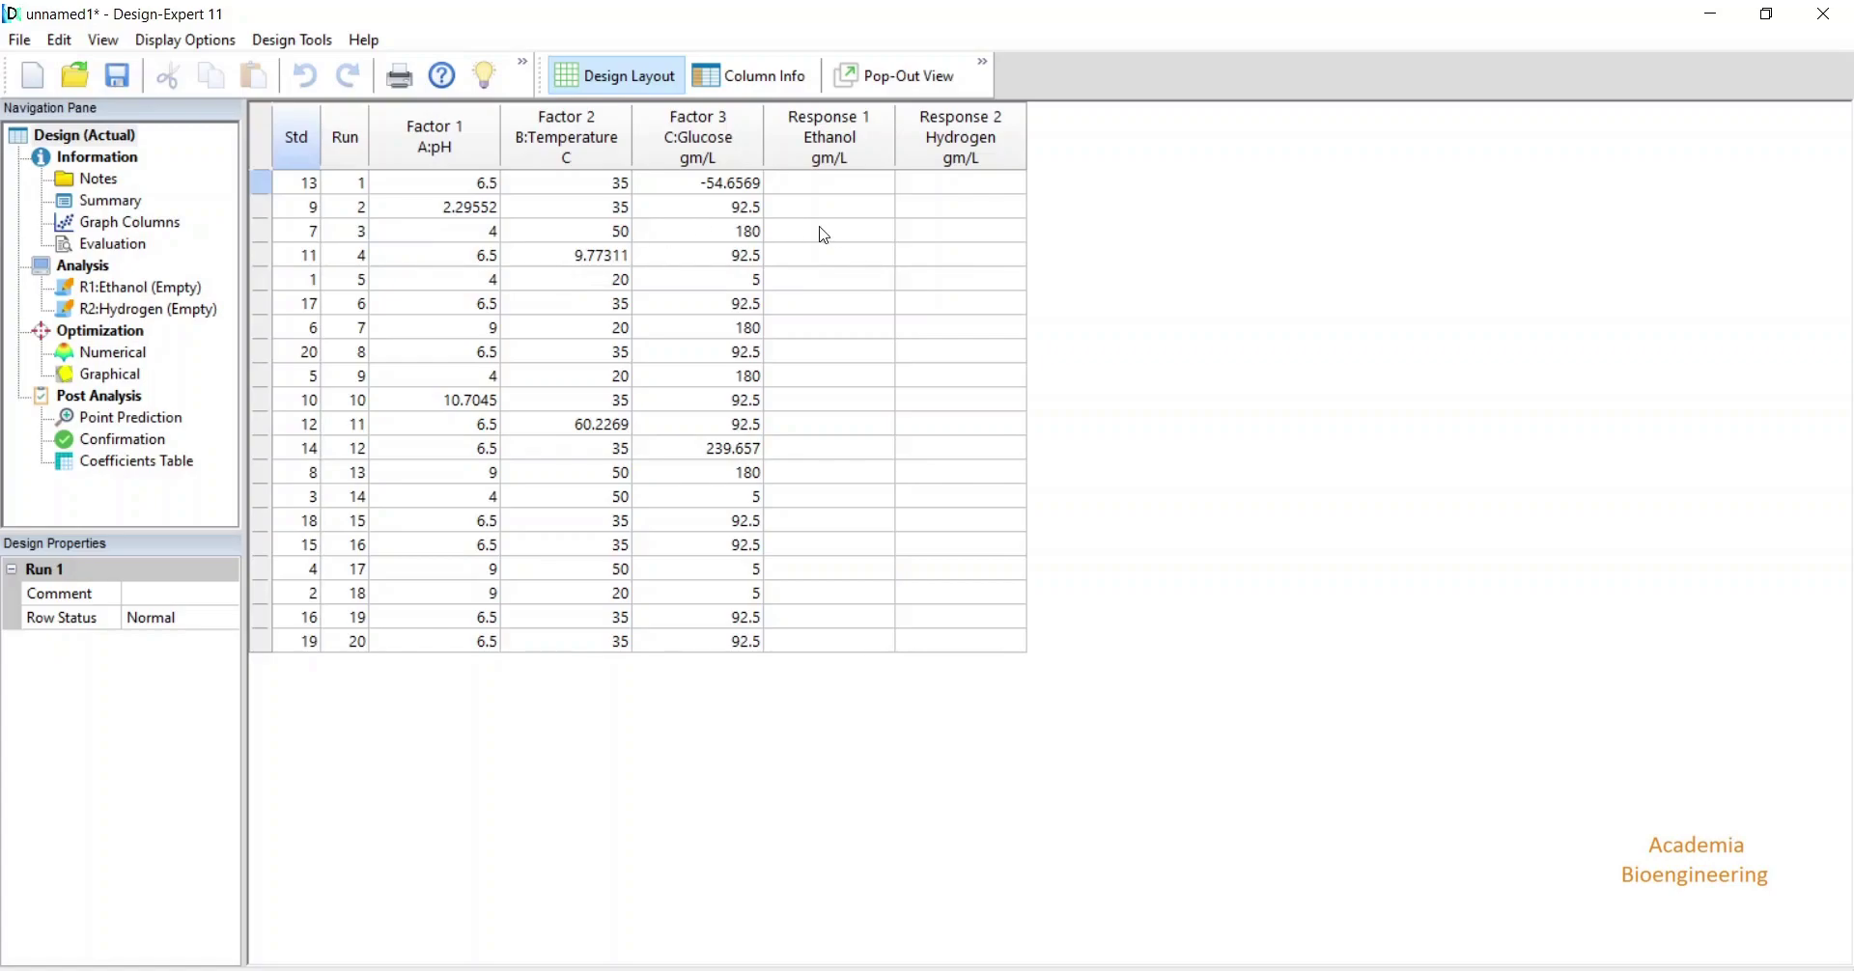
{"action": "left_click_drag", "start_coordinate": [831, 182], "coordinate": [984, 649]}
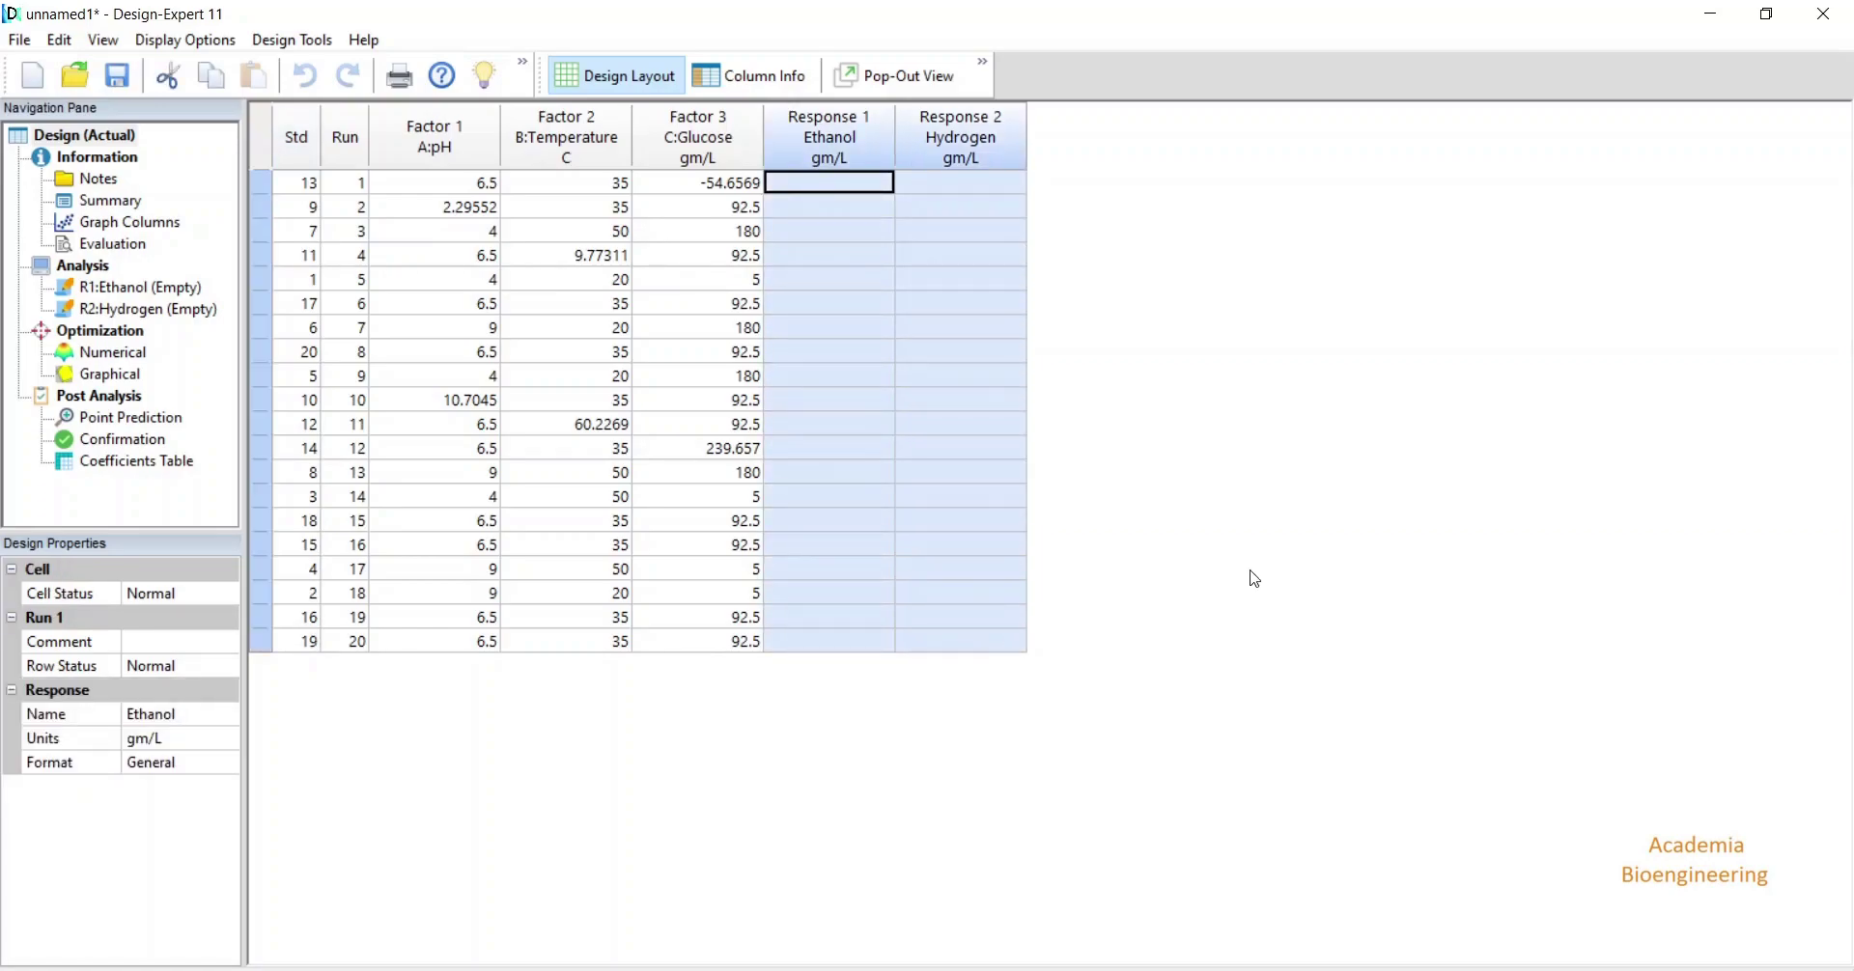
{"action": "left_click", "coordinate": [680, 285]}
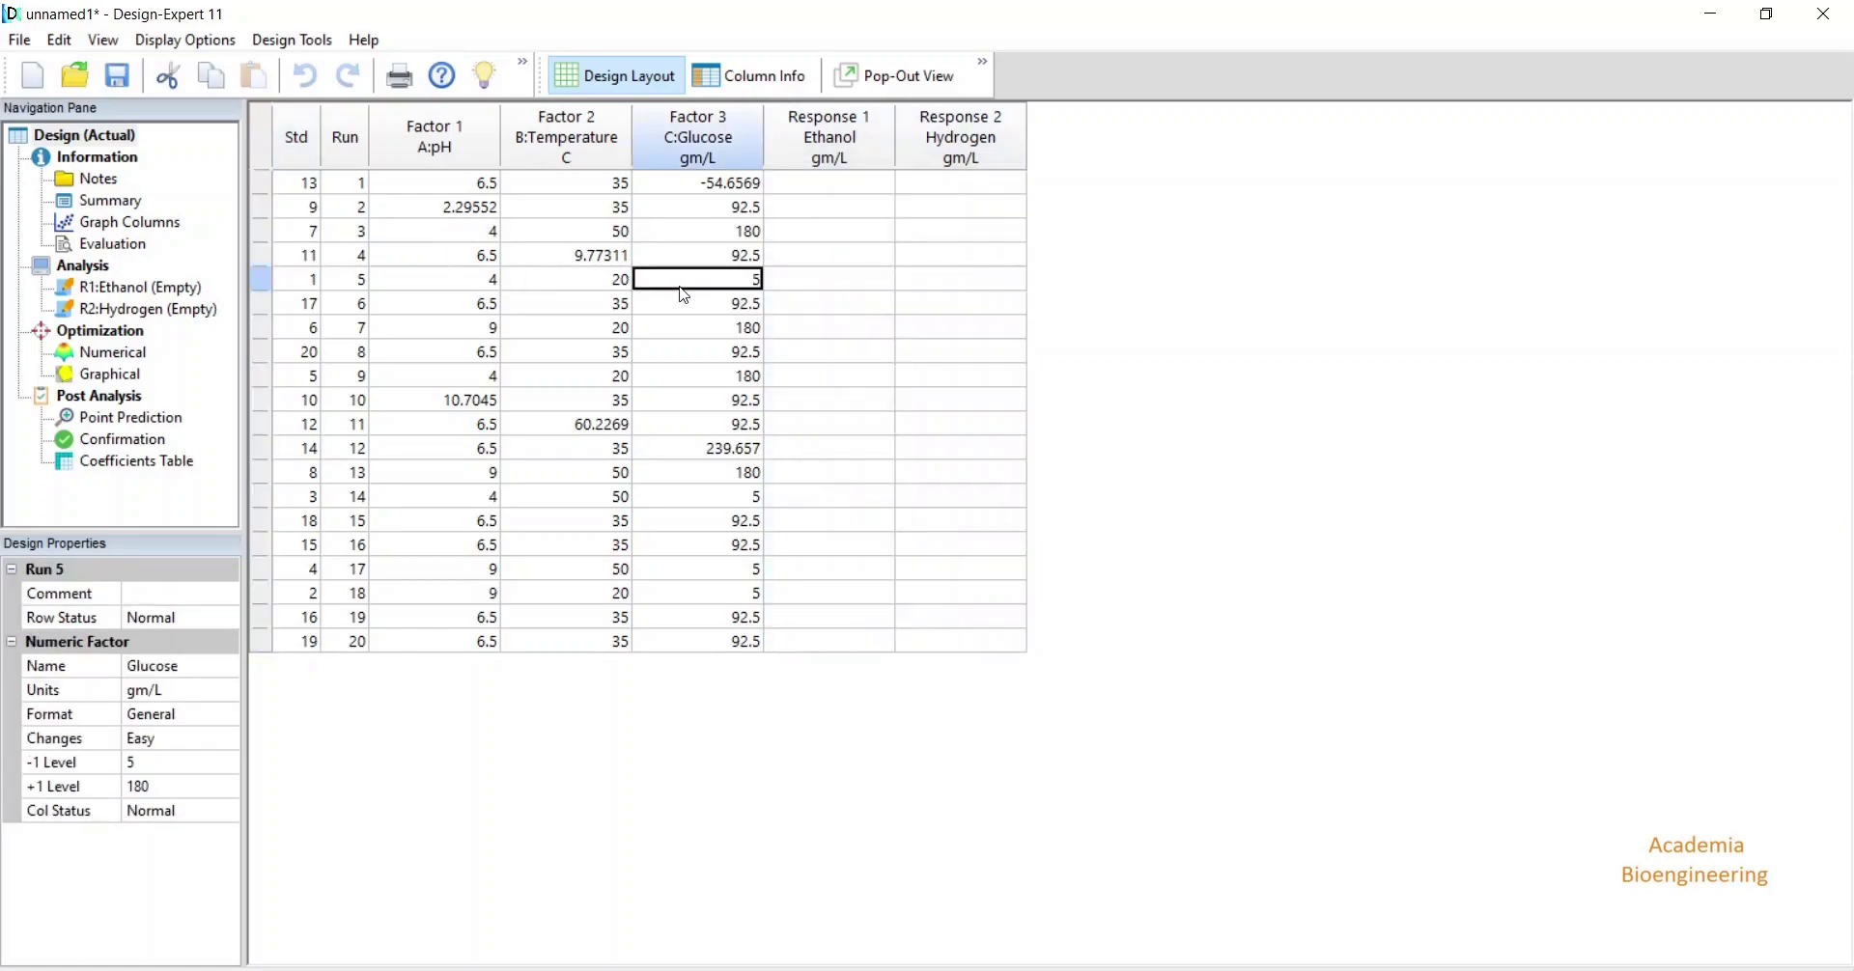
{"action": "left_click", "coordinate": [269, 149]}
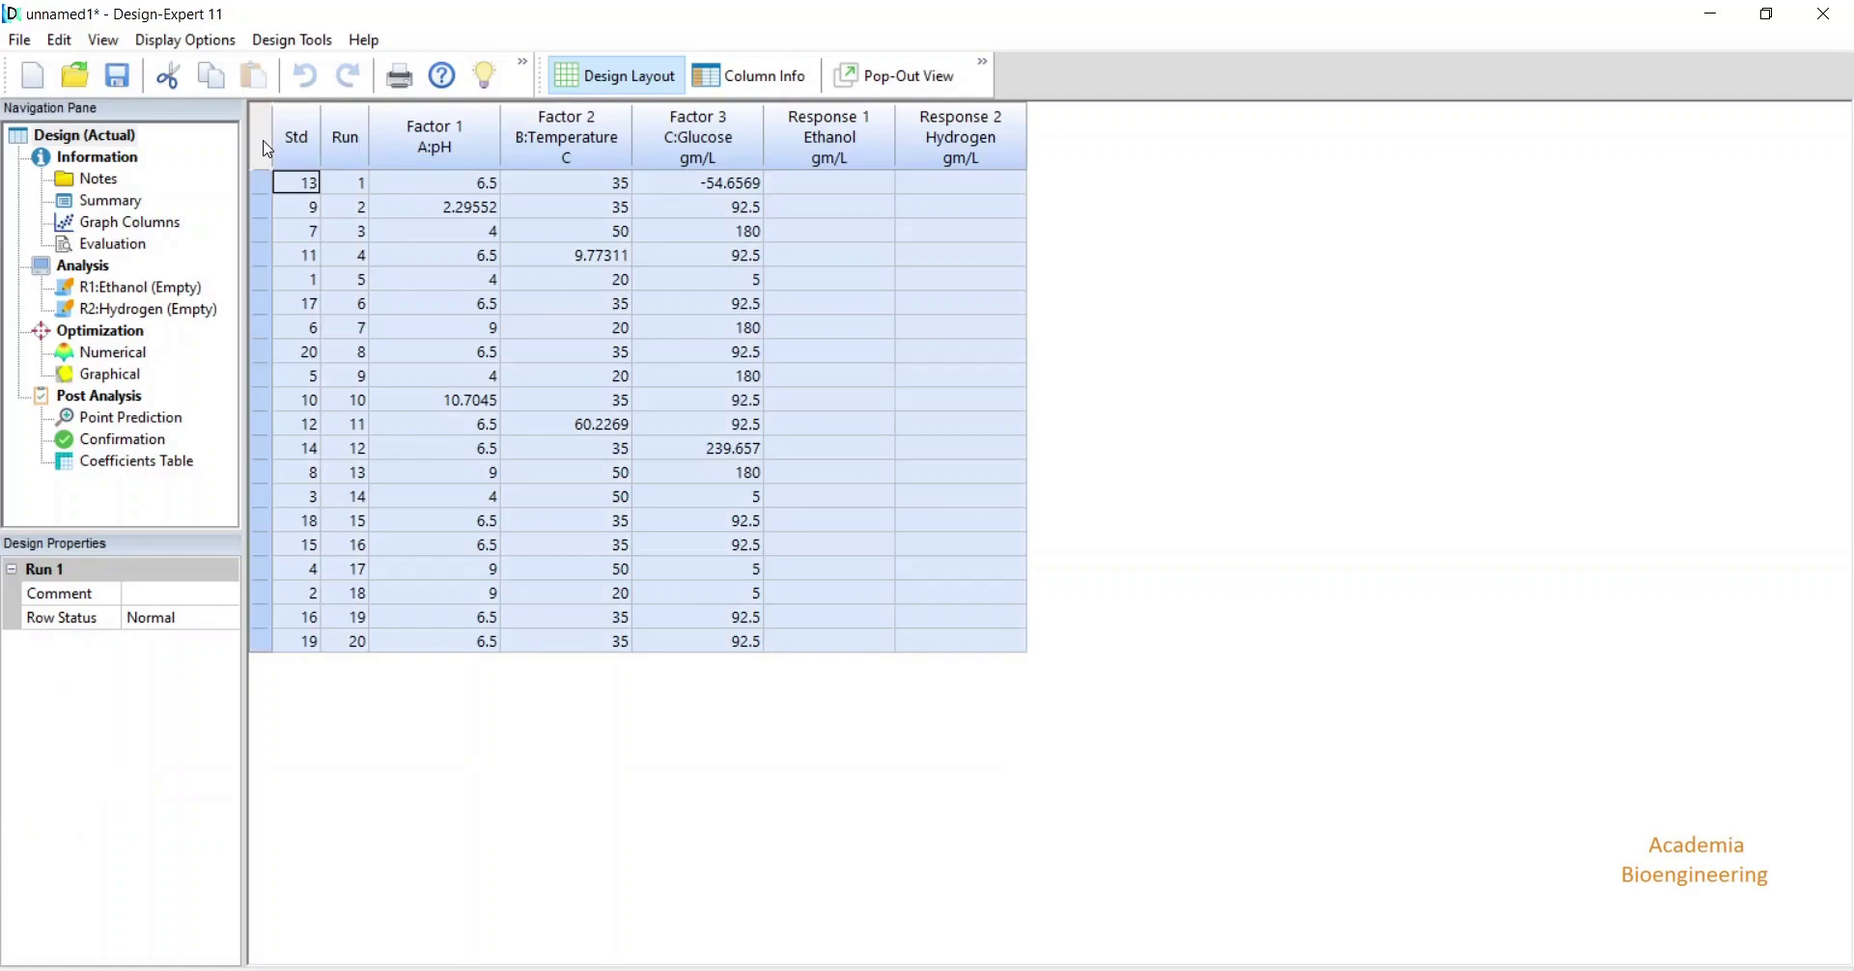
{"action": "right_click", "coordinate": [268, 149]}
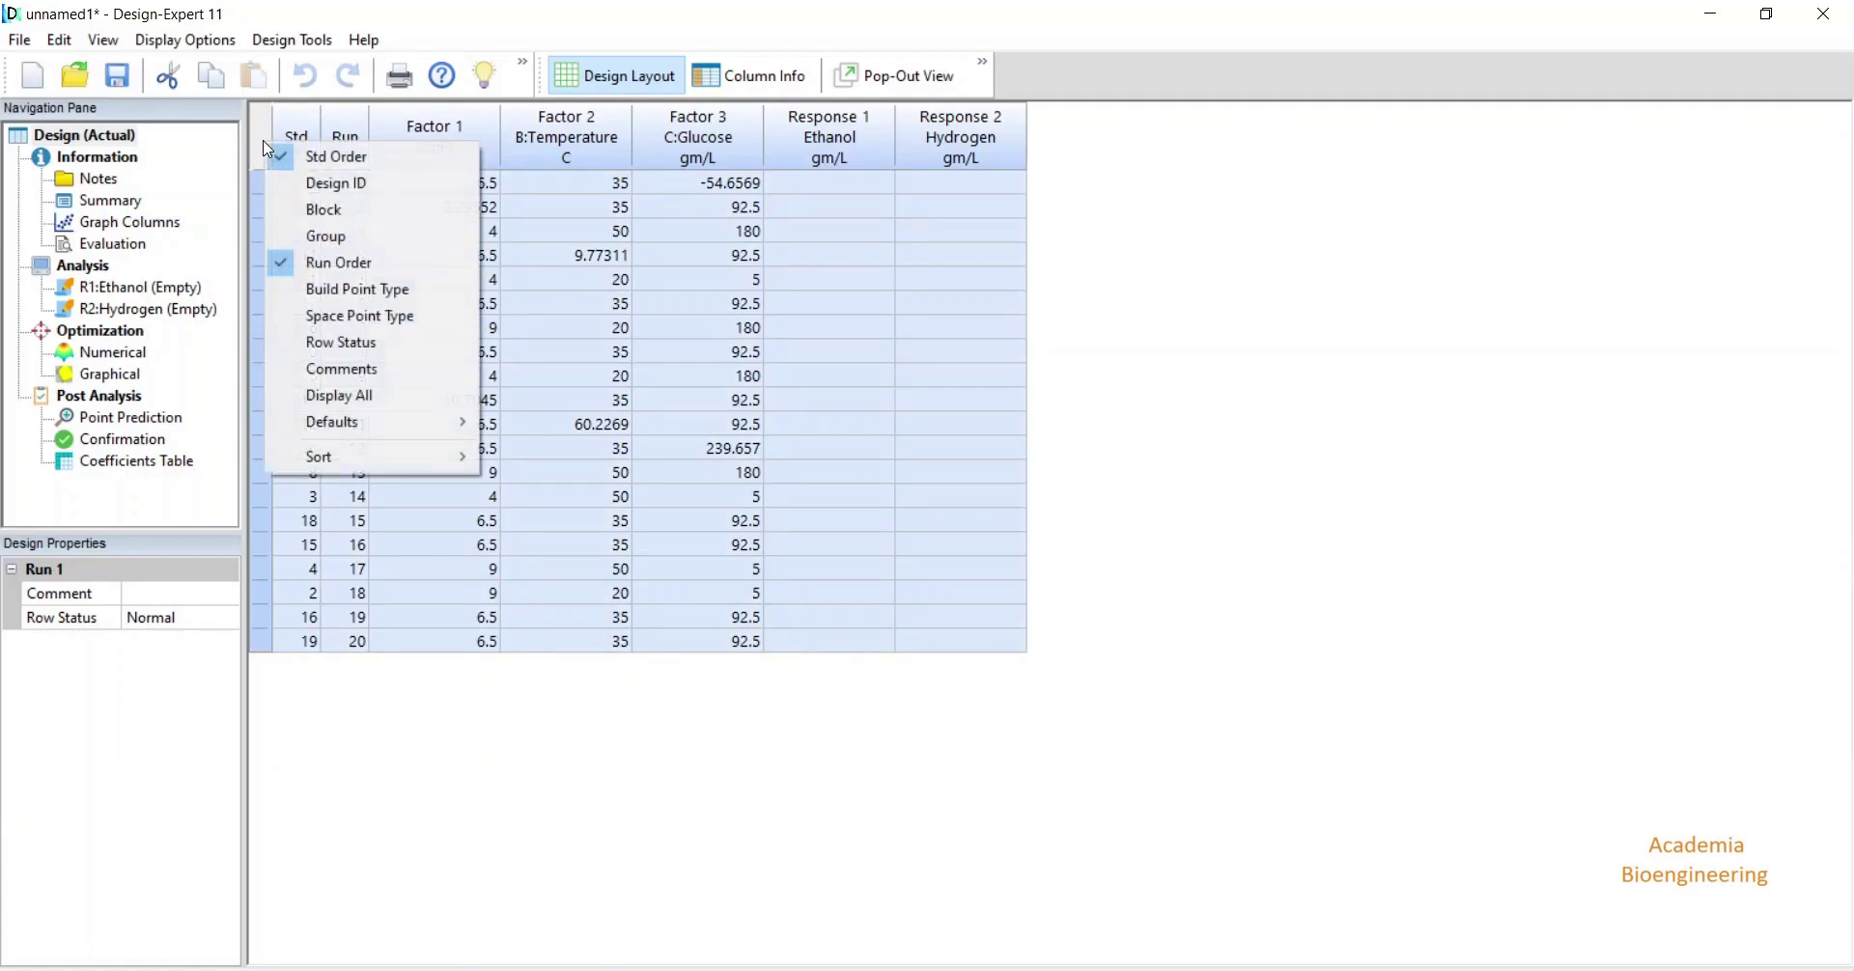
{"action": "left_click", "coordinate": [345, 319]}
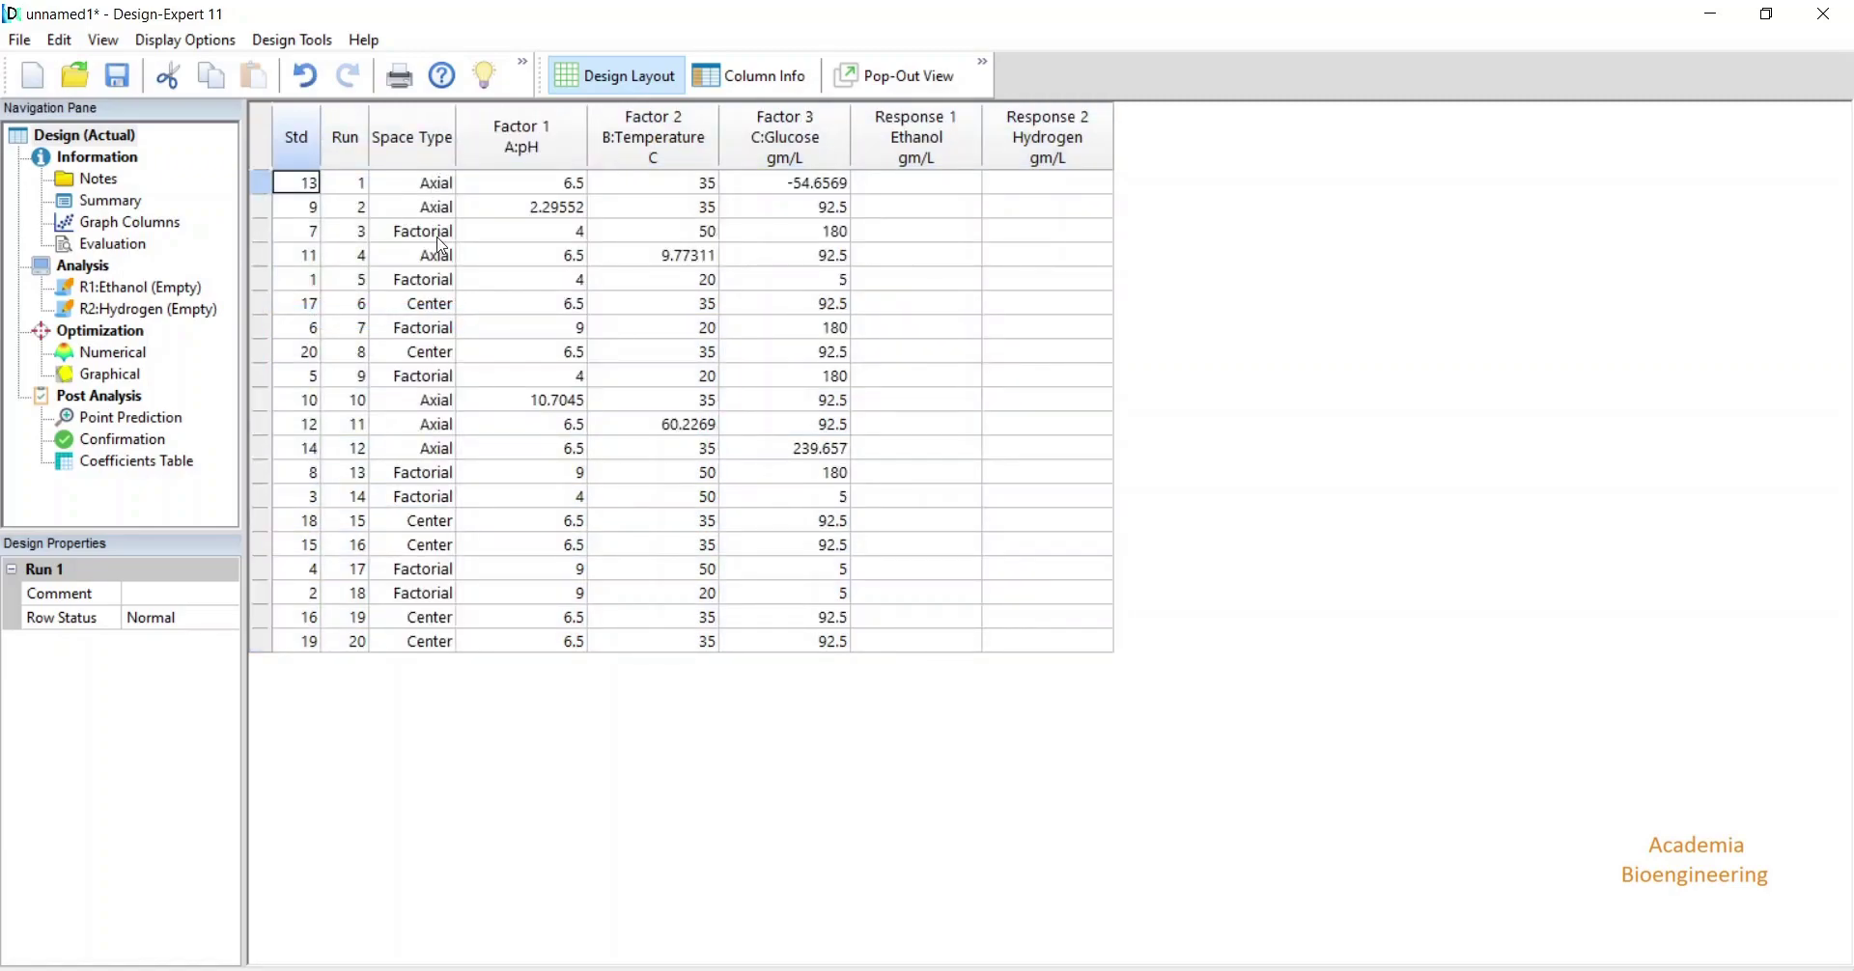
- Sort the runs ascending by the Std column
{"action": "left_click", "coordinate": [309, 148]}
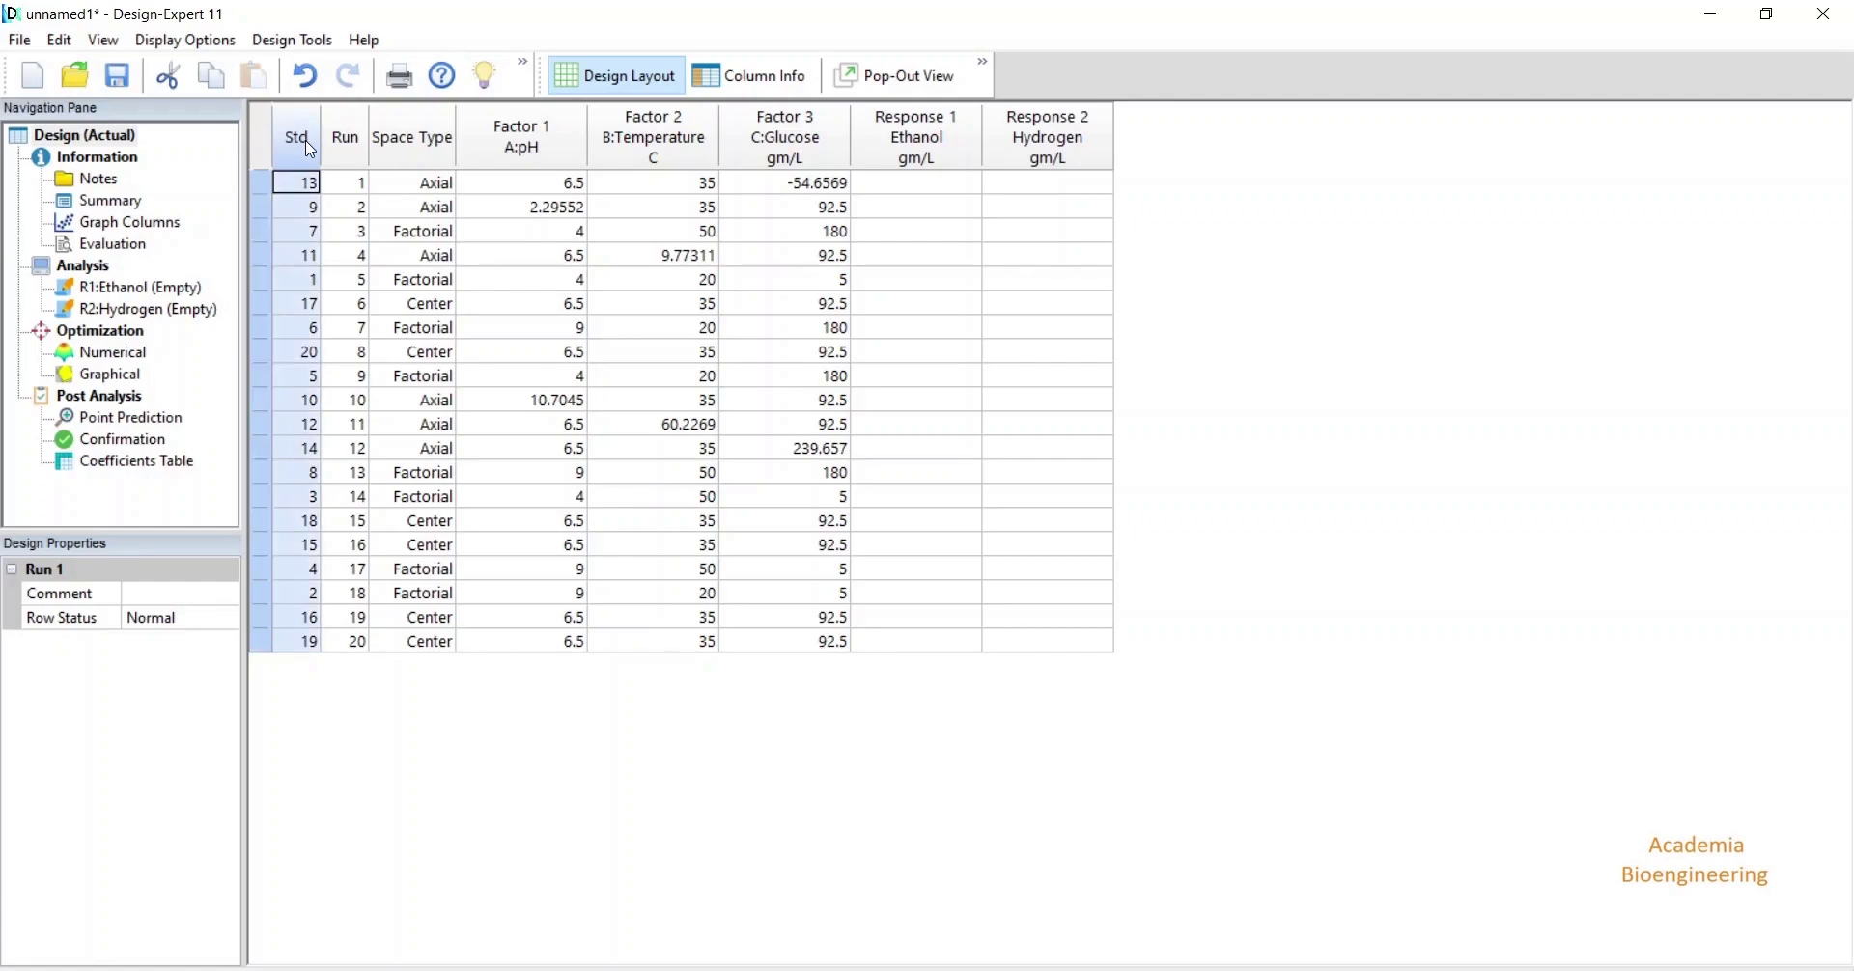
{"action": "right_click", "coordinate": [309, 148]}
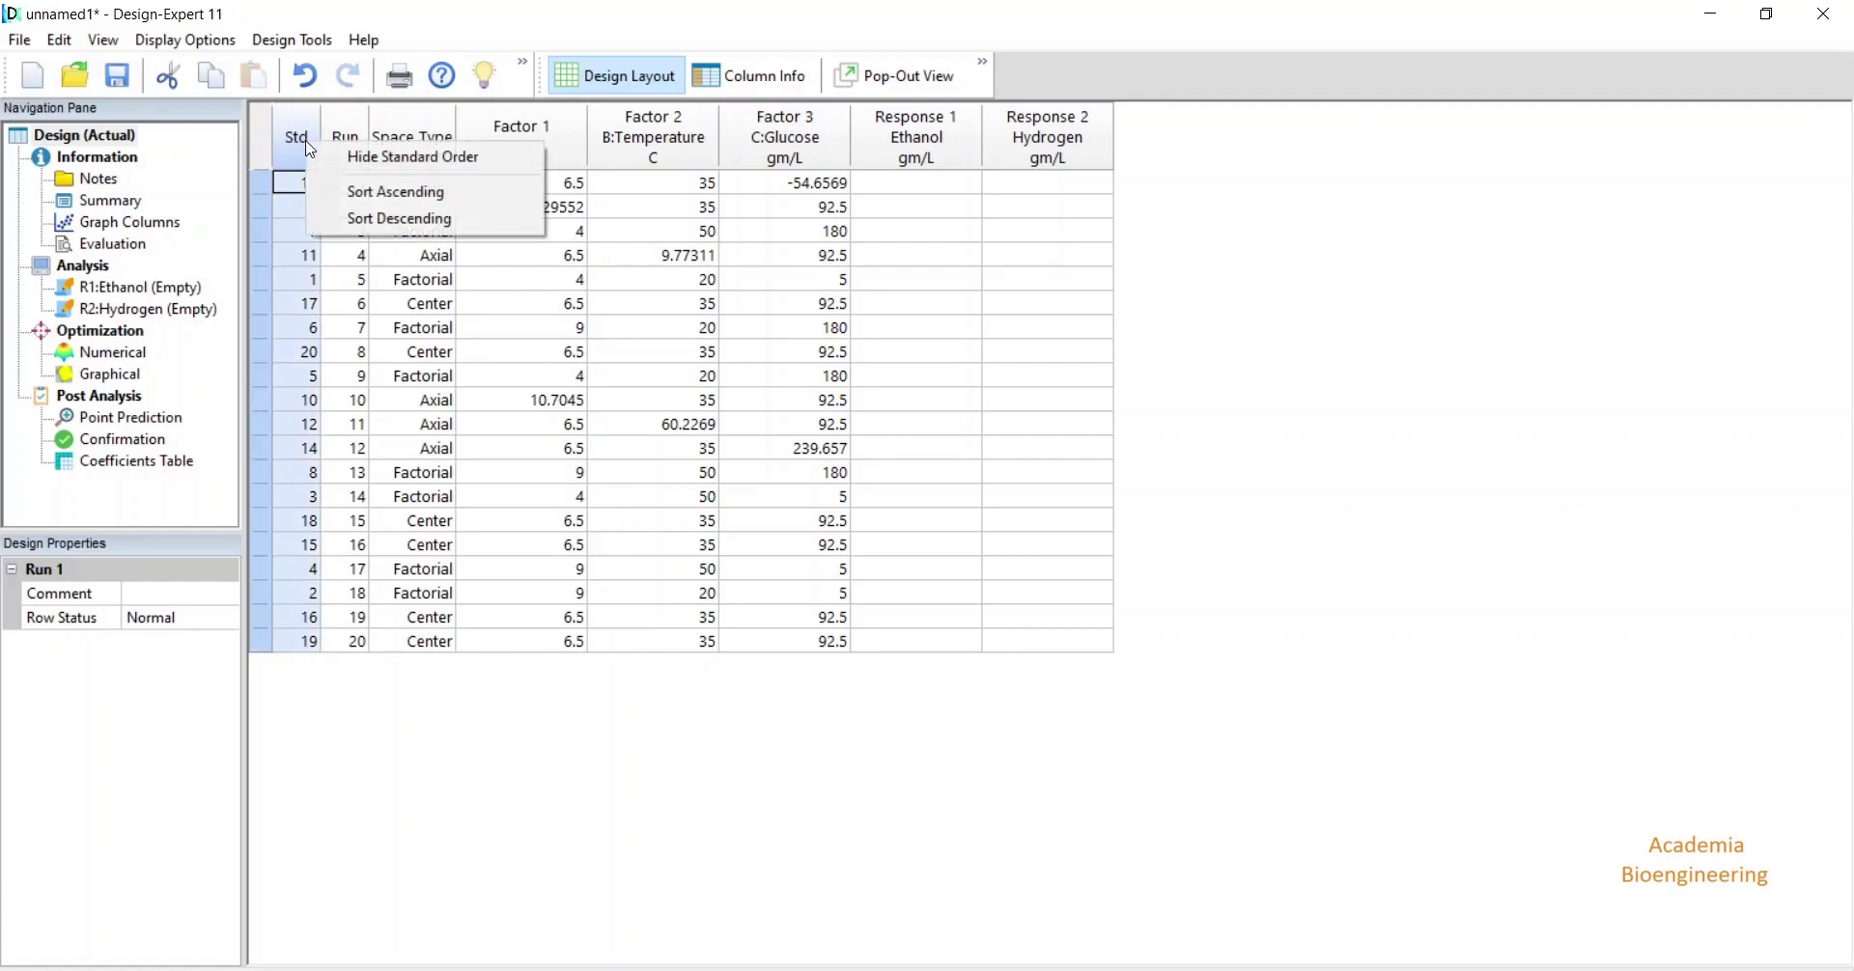
{"action": "left_click", "coordinate": [360, 198]}
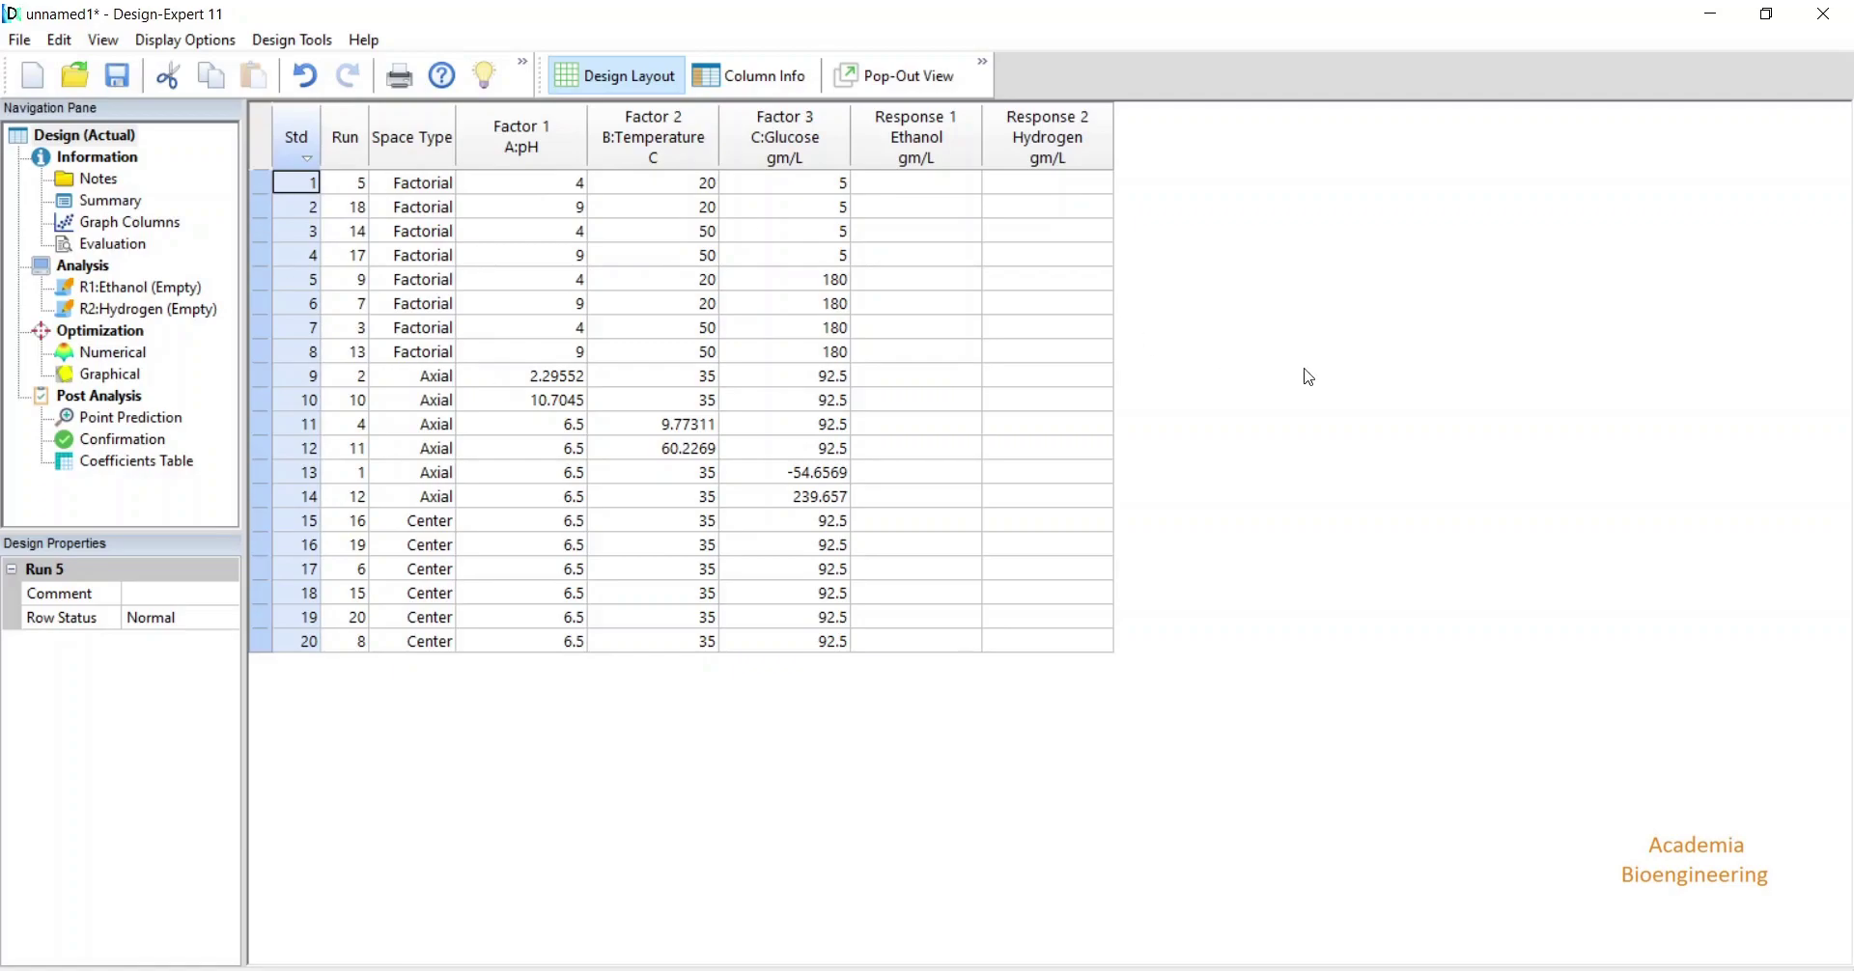
{"action": "left_click", "coordinate": [10, 42]}
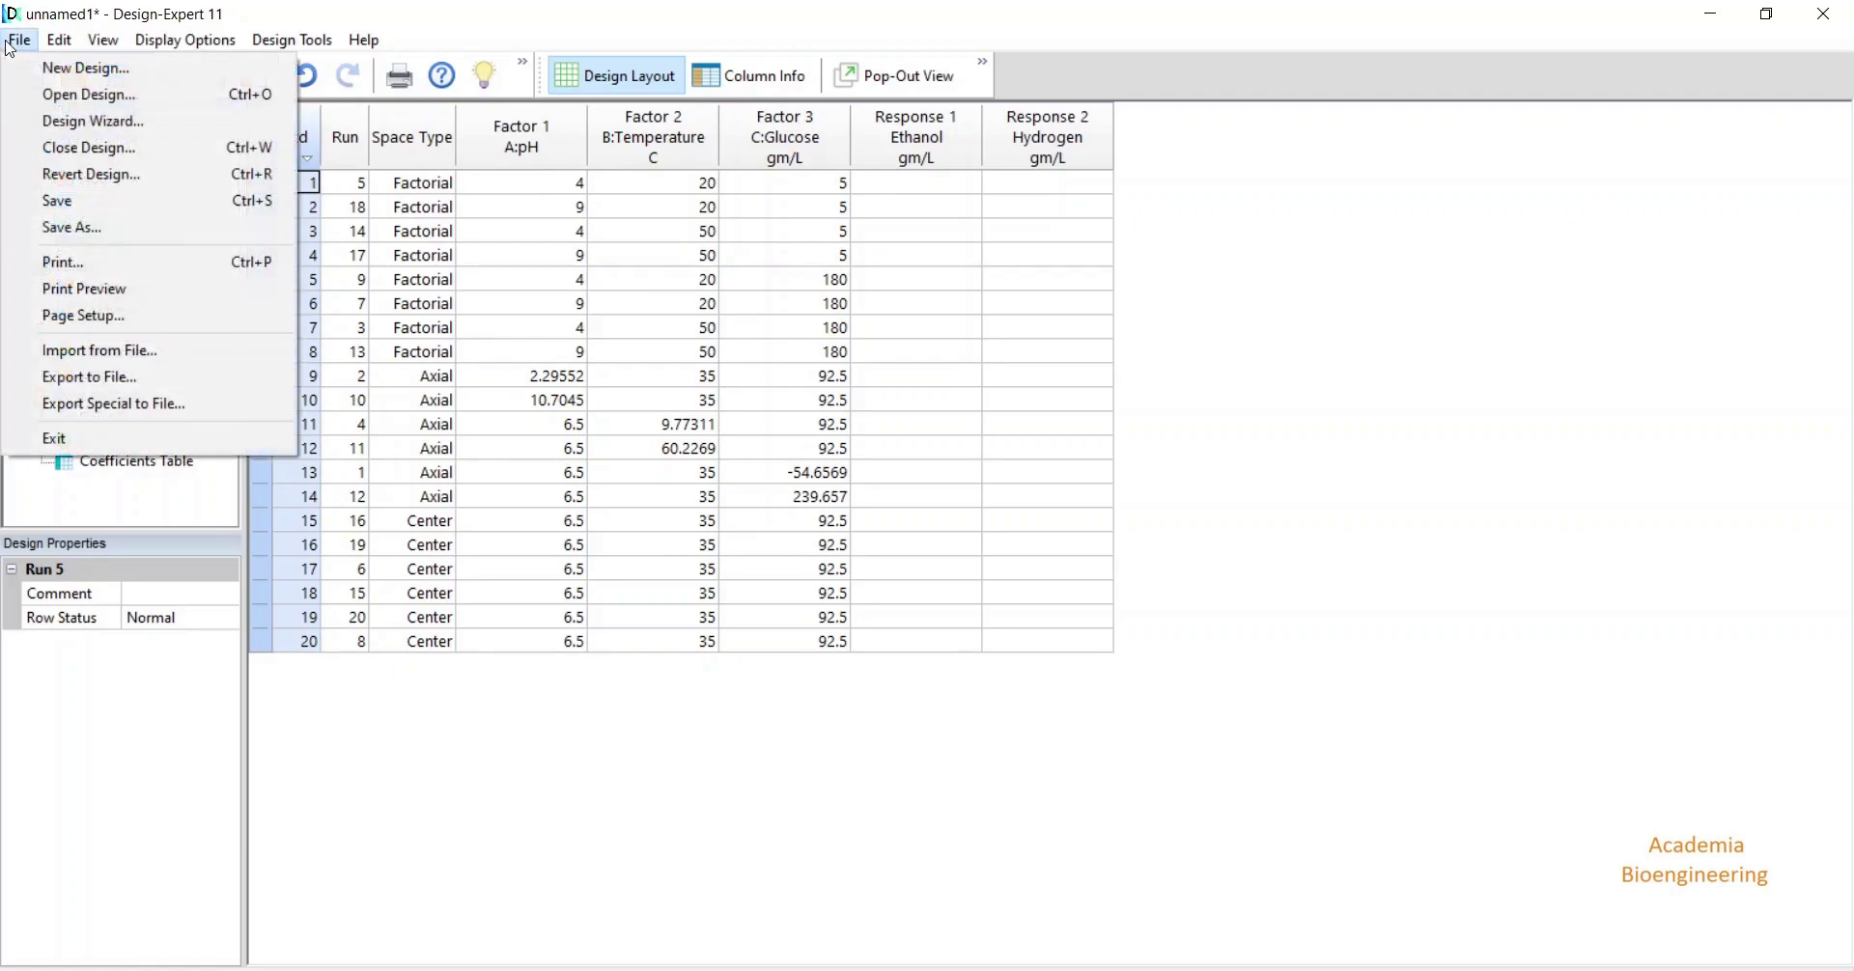
{"action": "left_click", "coordinate": [115, 238]}
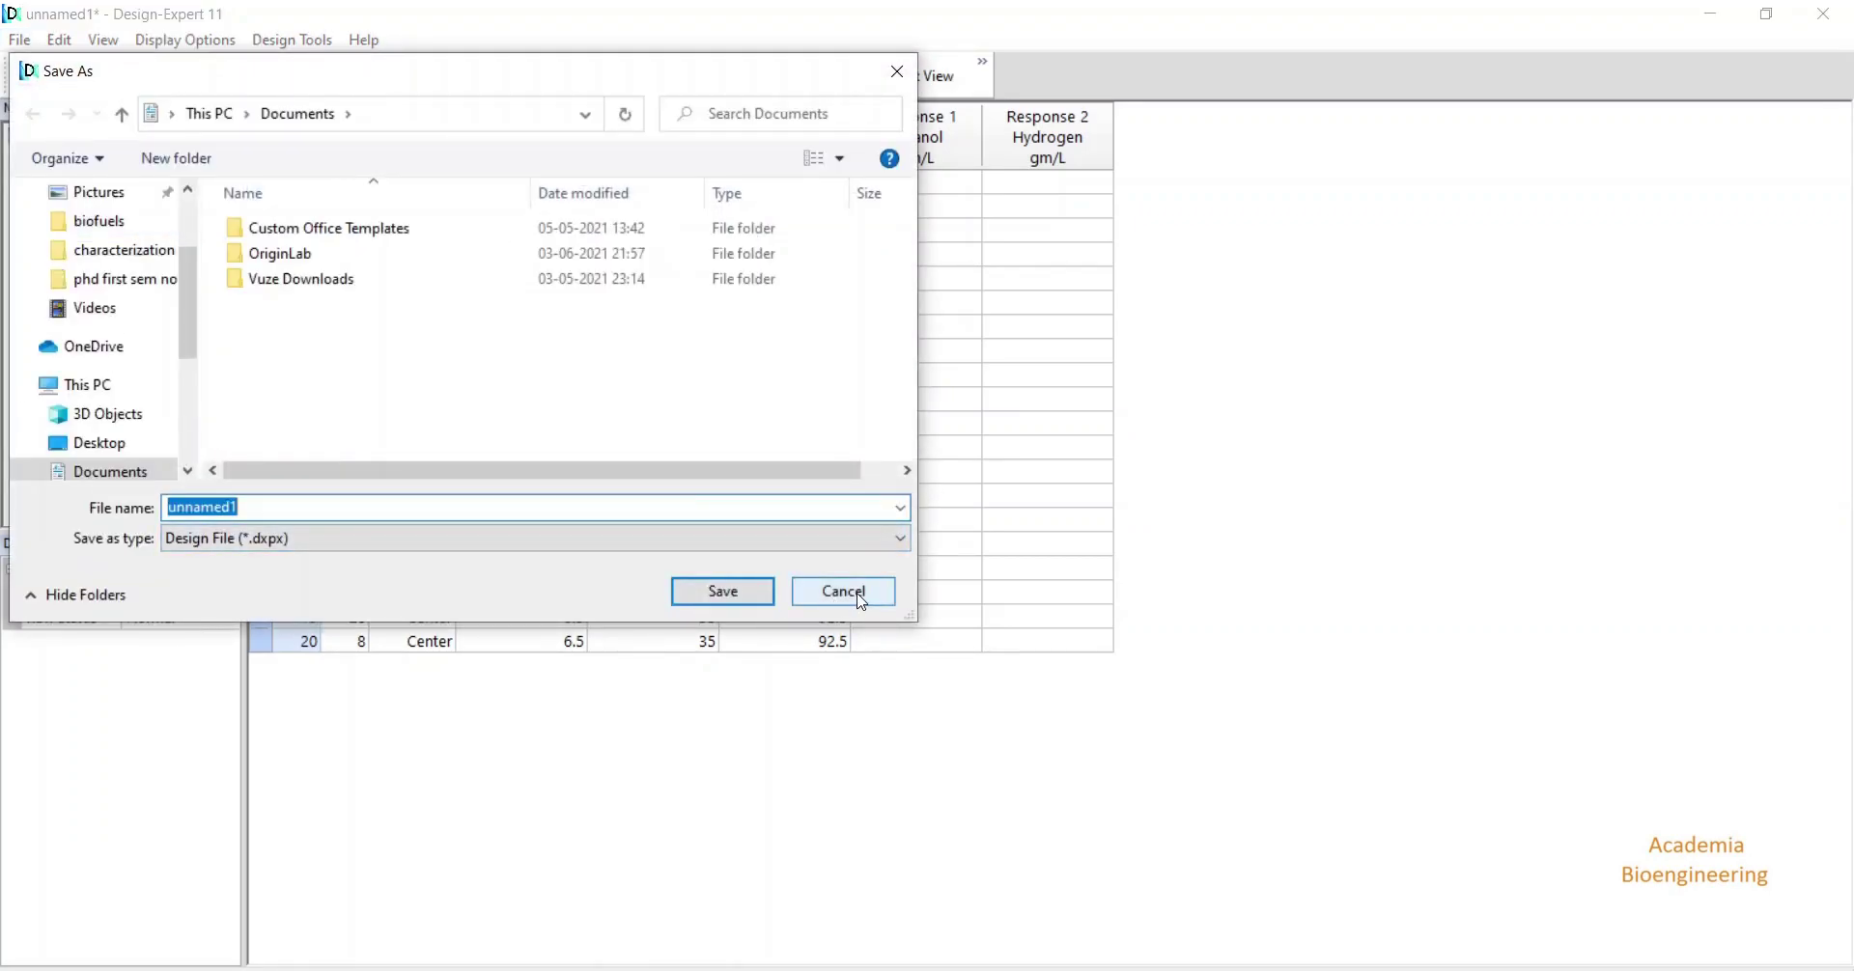
{"action": "left_click", "coordinate": [862, 599]}
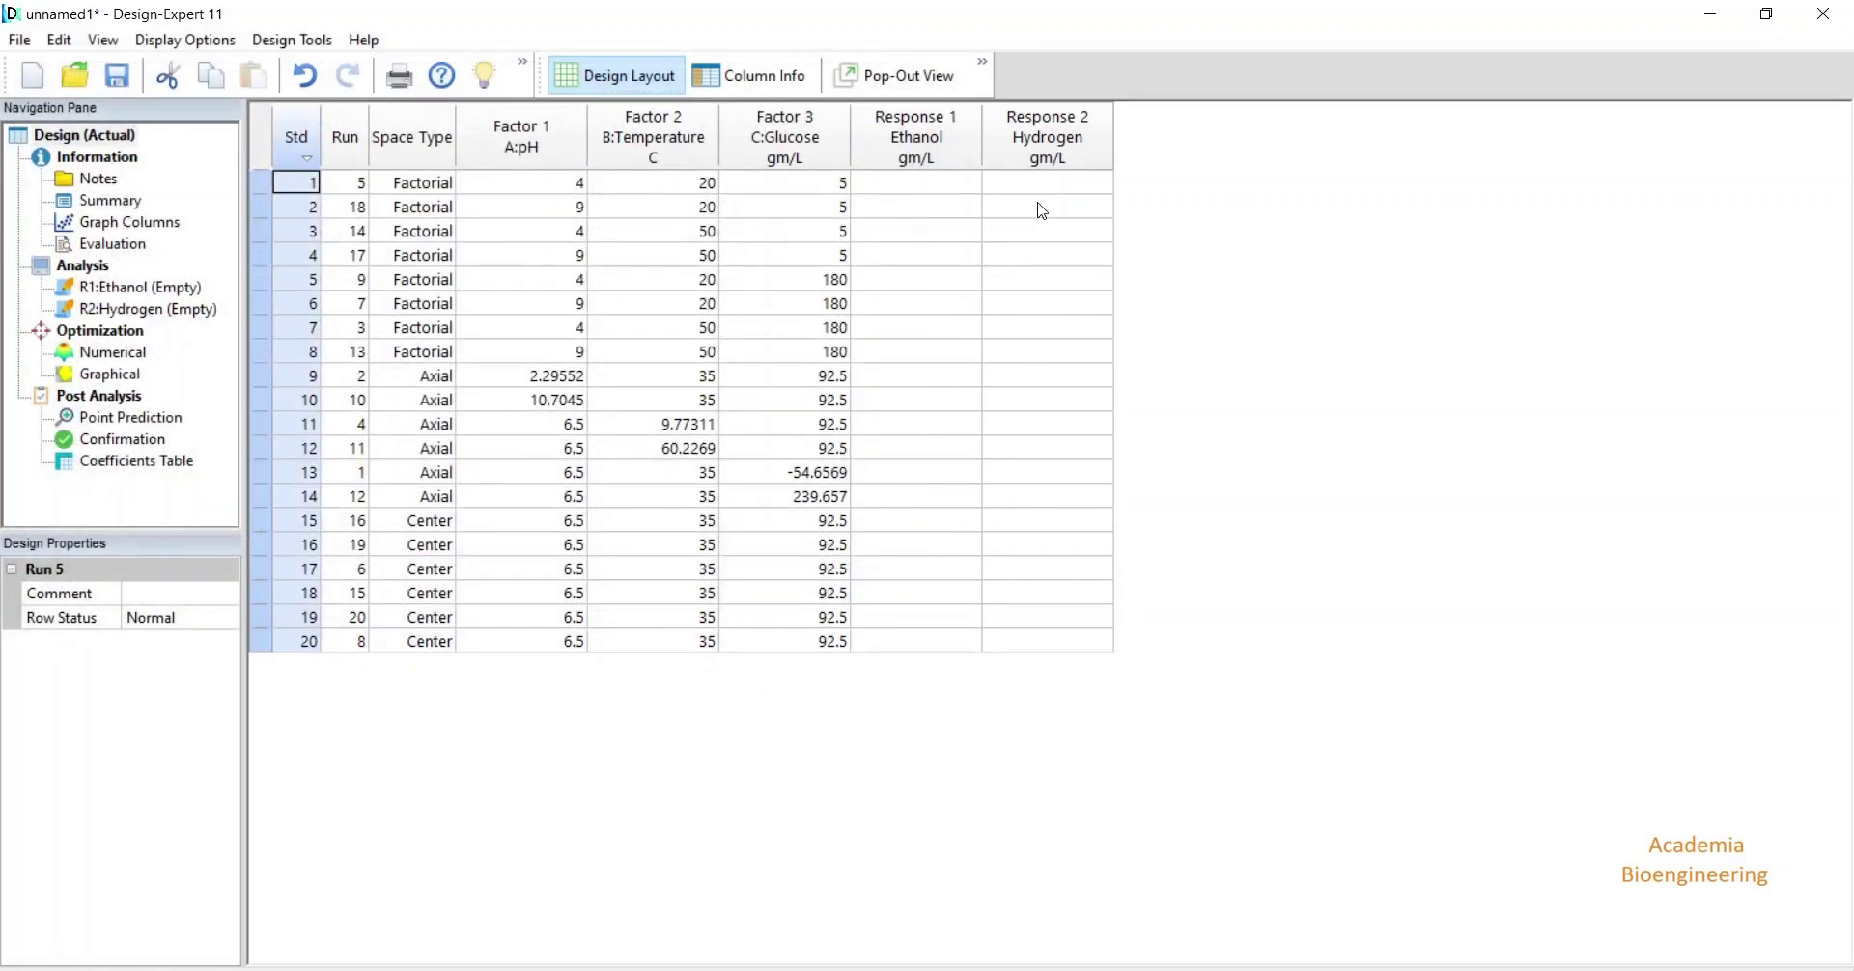
{"action": "left_click", "coordinate": [956, 197]}
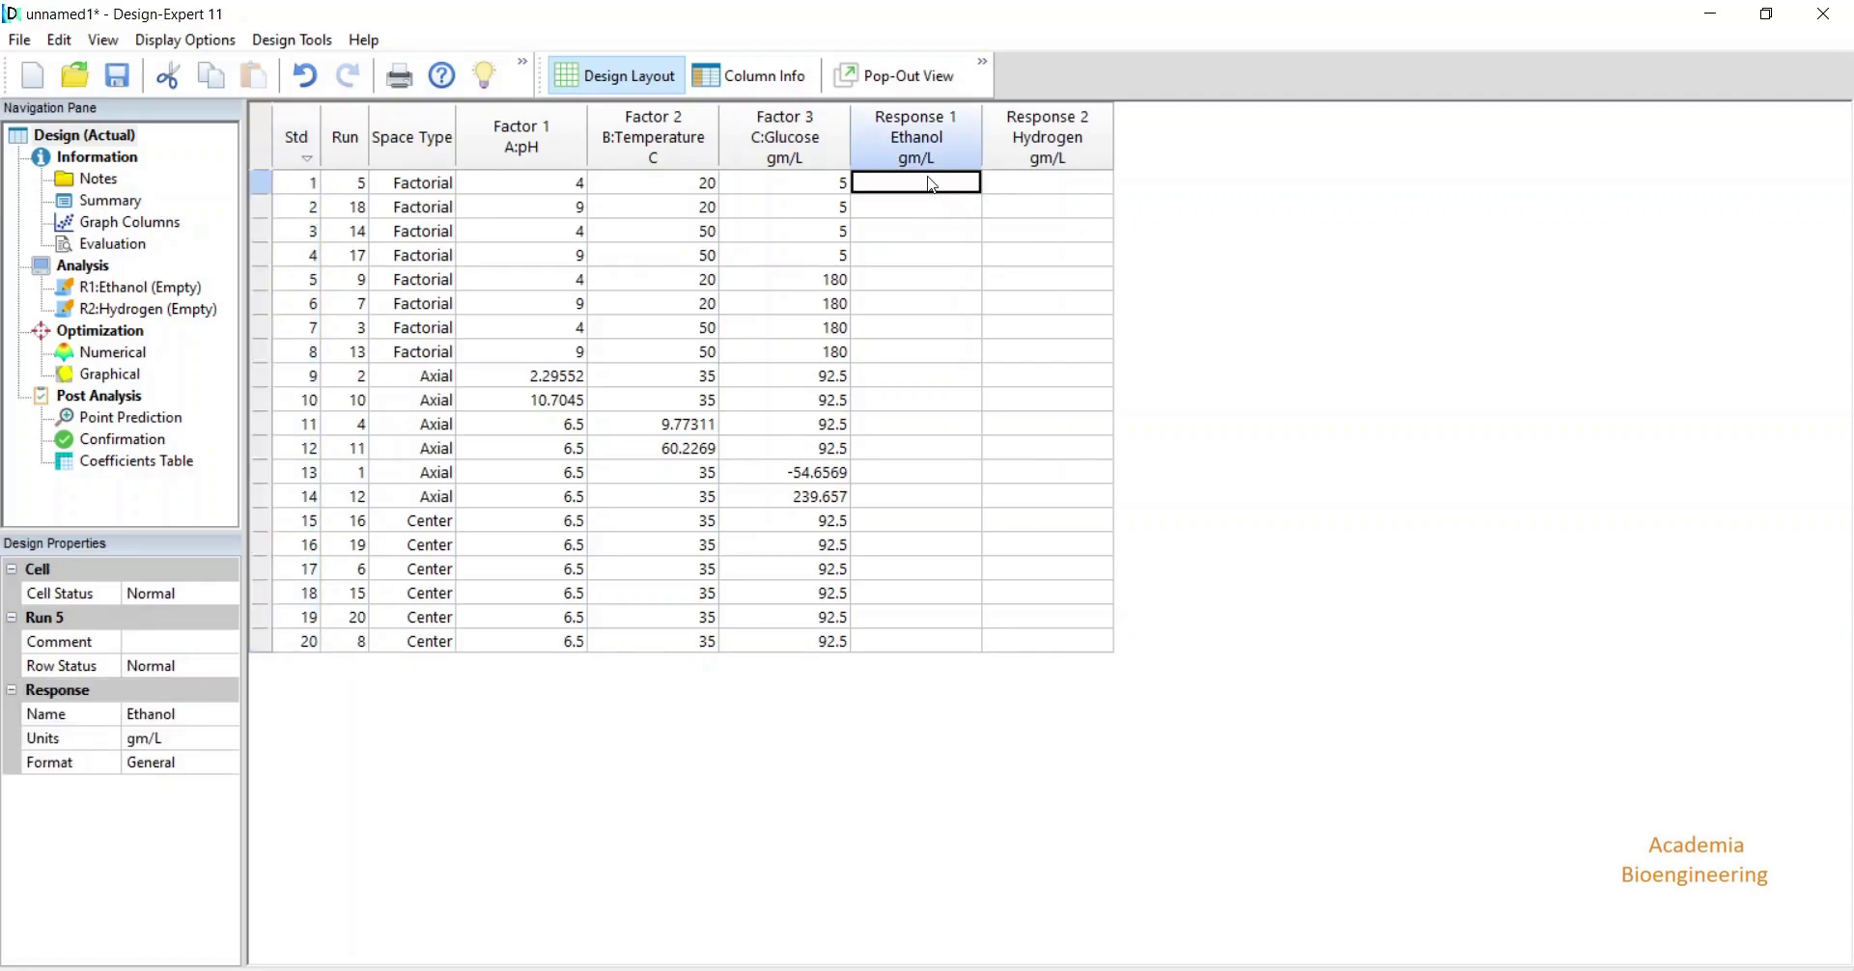
{"action": "left_click", "coordinate": [1070, 197]}
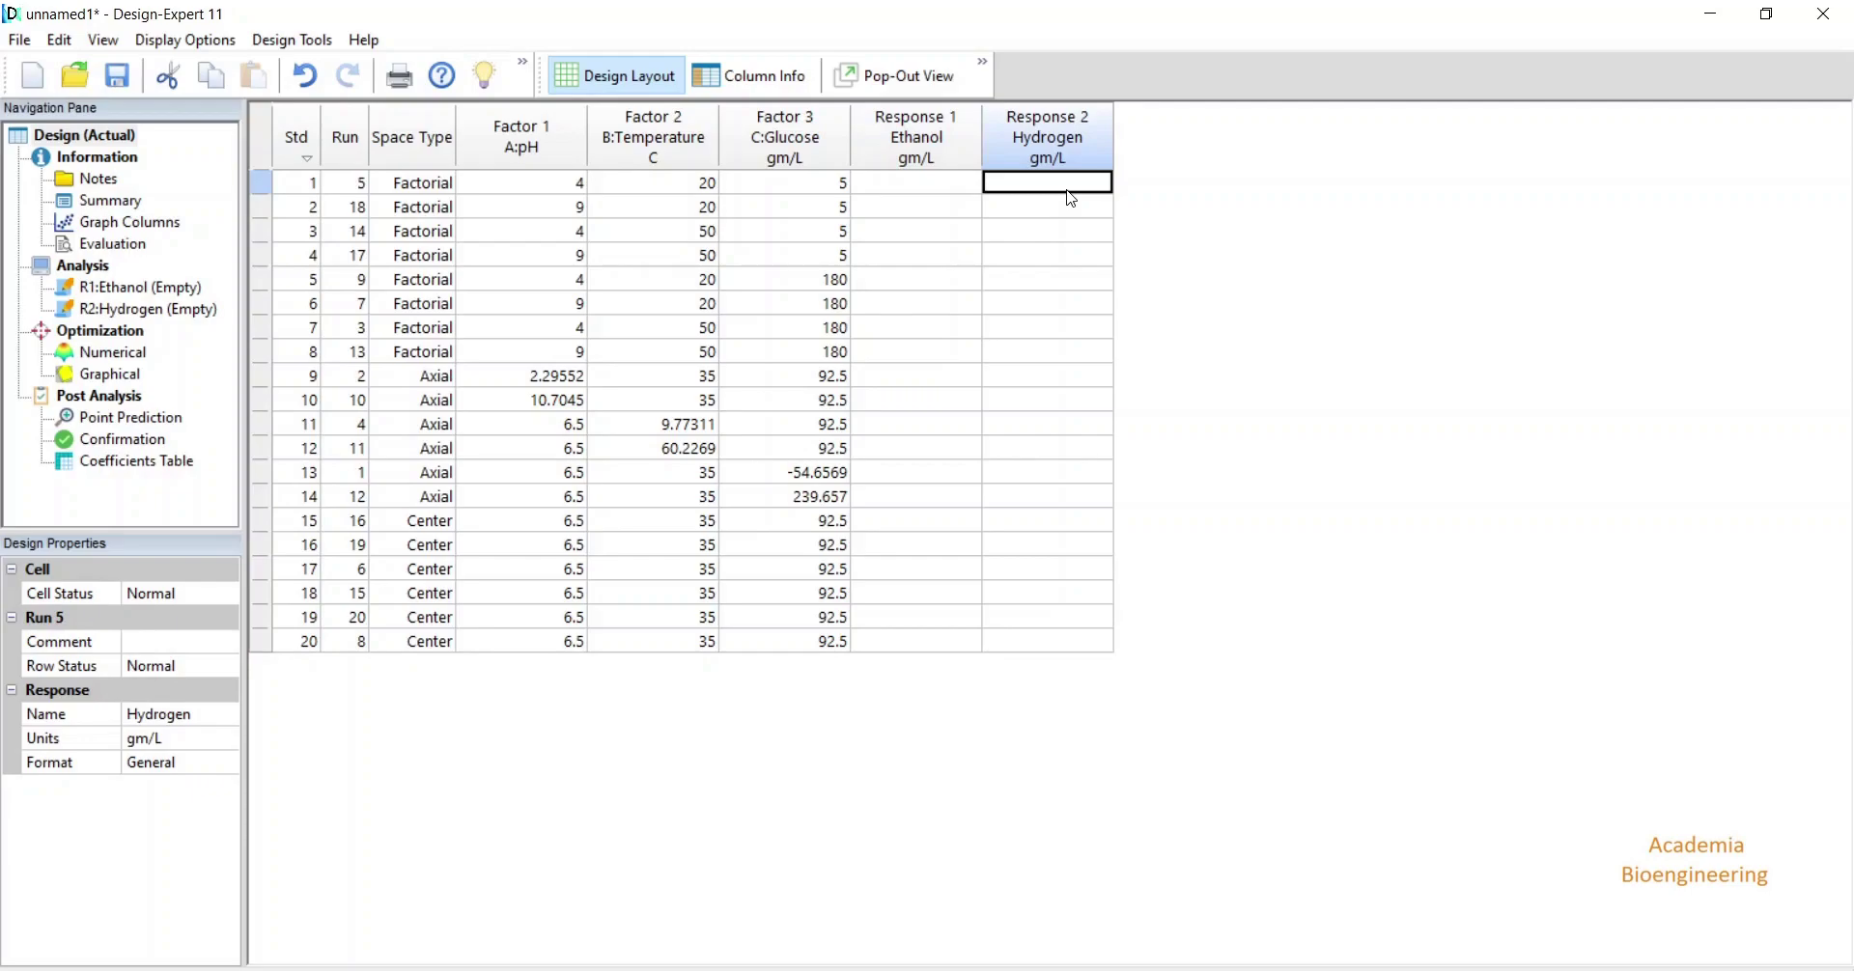